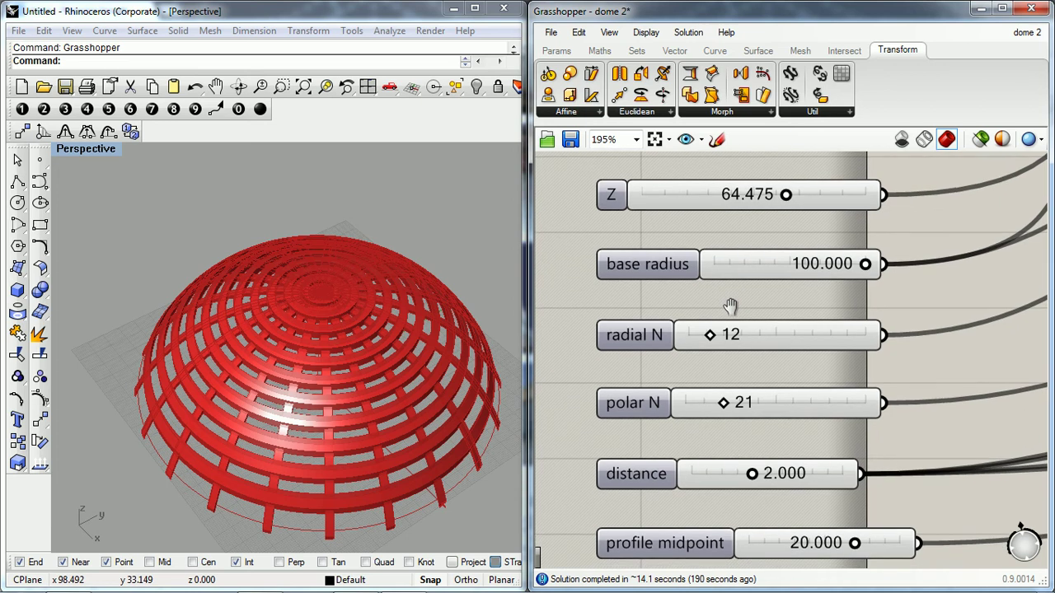
# - Preview the division points of the radial Divide component in the viewport and hide that preview again
pyautogui.scroll(1, 717, 382)
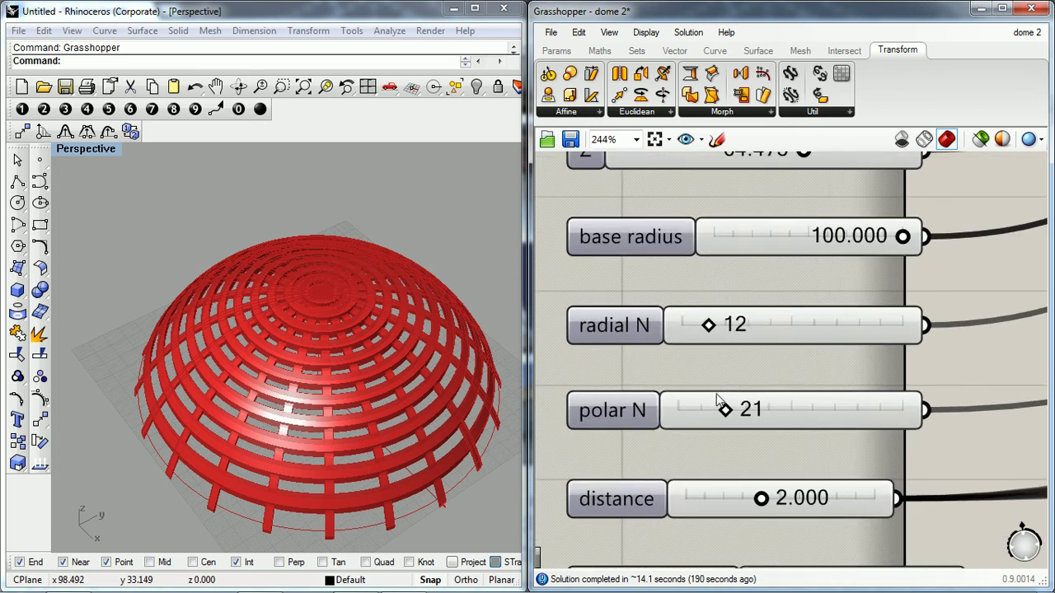
pyautogui.scroll(-5, 717, 387)
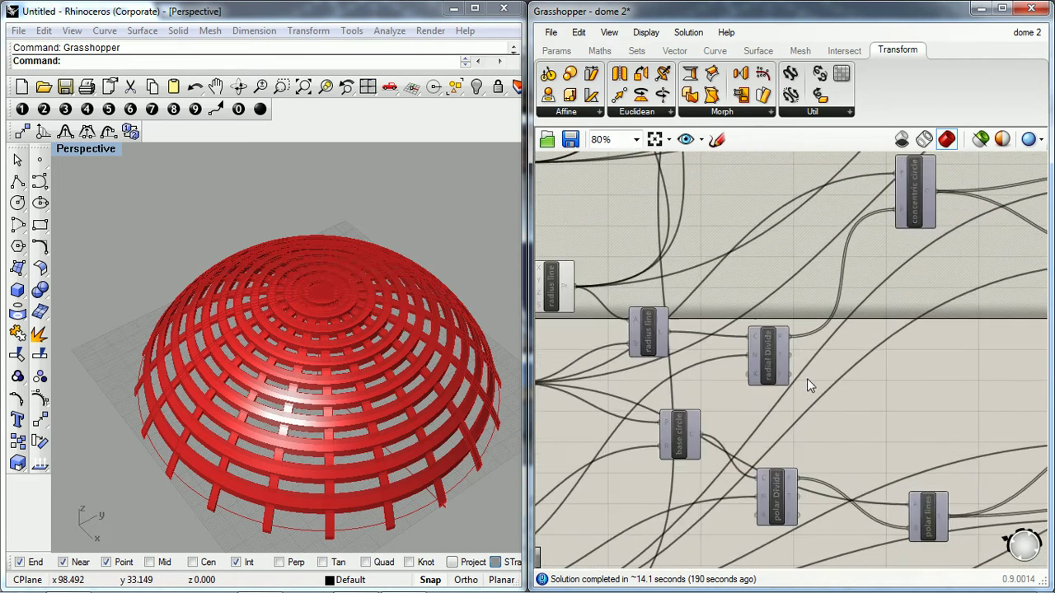
pyautogui.scroll(2, 807, 378)
pyautogui.click(746, 357)
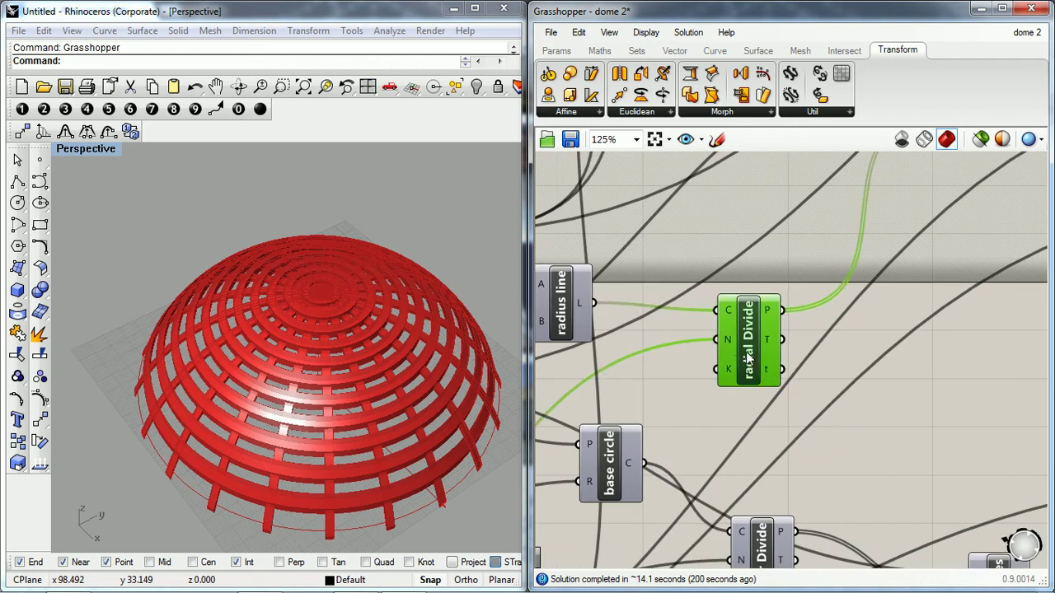
pyautogui.rightClick(747, 356)
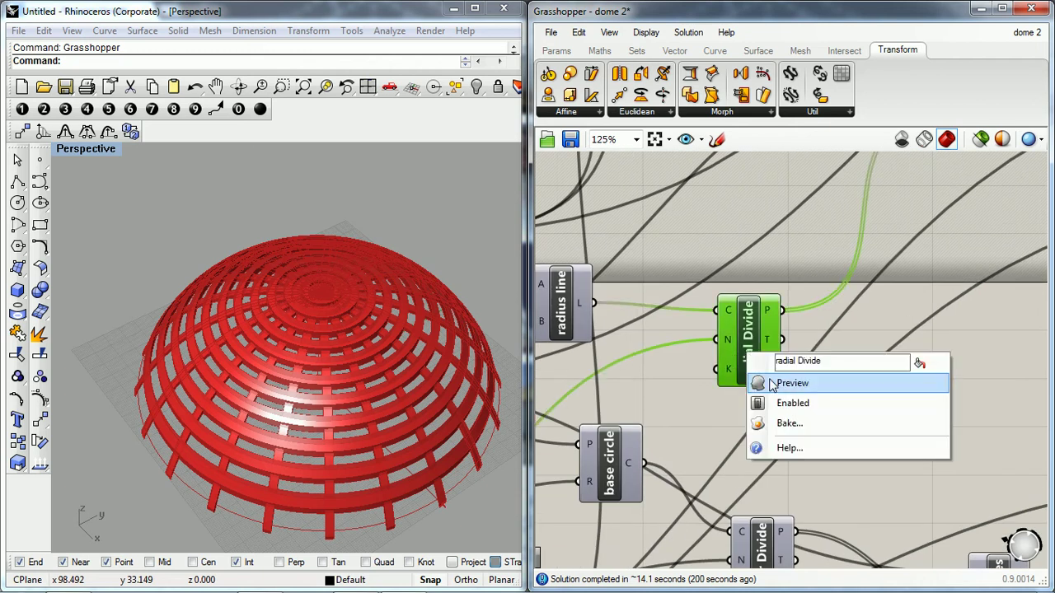
pyautogui.click(791, 383)
pyautogui.moveTo(382, 366); pyautogui.dragTo(379, 329, button='right')
pyautogui.rightClick(746, 334)
pyautogui.click(787, 358)
# - Turn on the preview of the concentric circle component and examine its circles beneath the dome
pyautogui.scroll(-5, 905, 383)
pyautogui.scroll(5, 731, 348)
pyautogui.rightClick(731, 348)
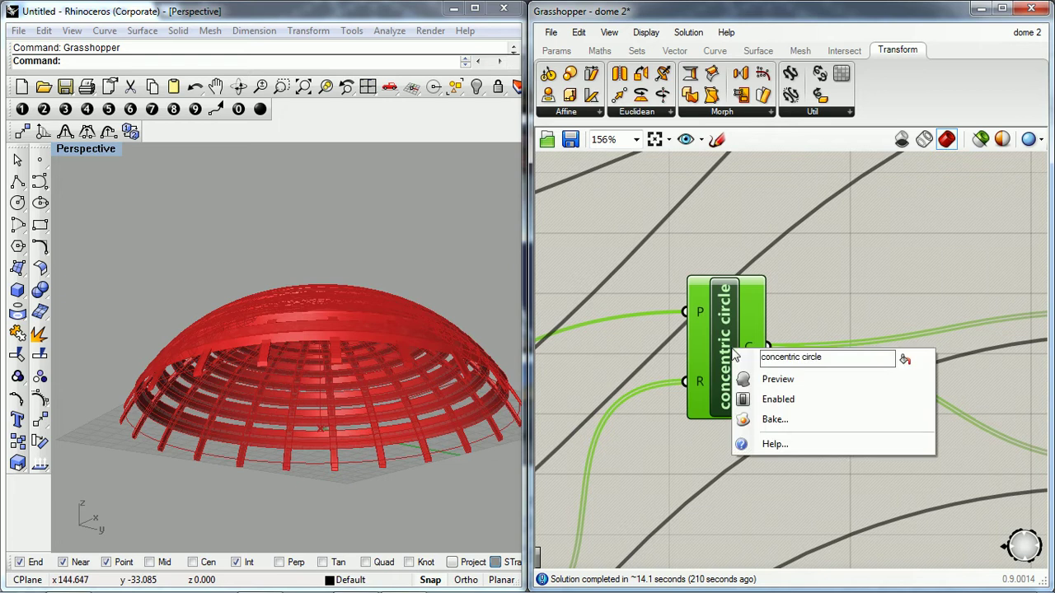
pyautogui.click(751, 381)
pyautogui.moveTo(363, 330); pyautogui.dragTo(364, 412, button='right')
pyautogui.click(756, 190)
# - Add a Polygon component to the canvas and place it just beside the concentric circle component
pyautogui.click(714, 52)
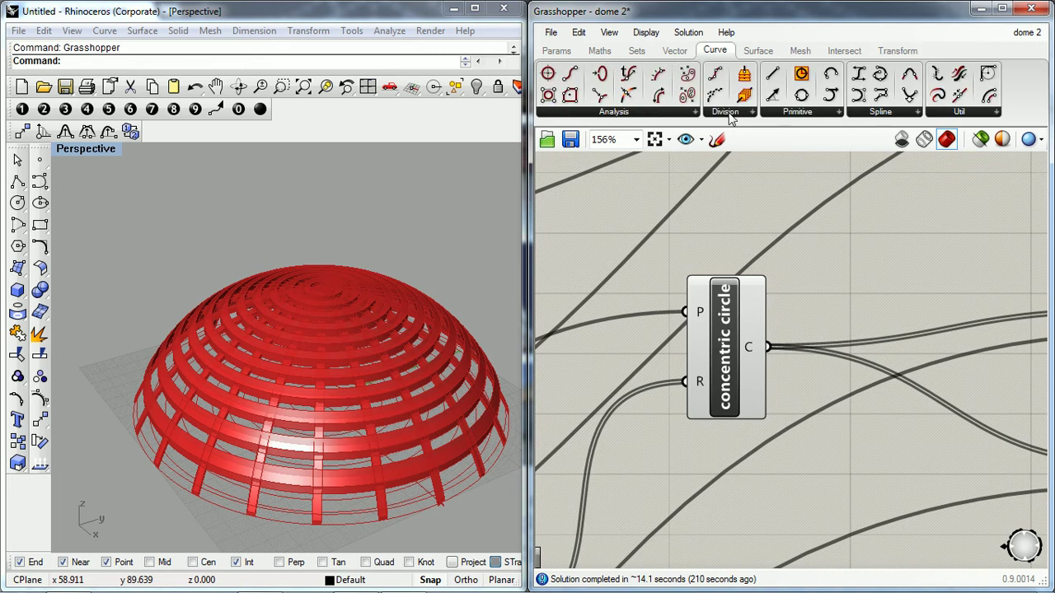
pyautogui.click(804, 114)
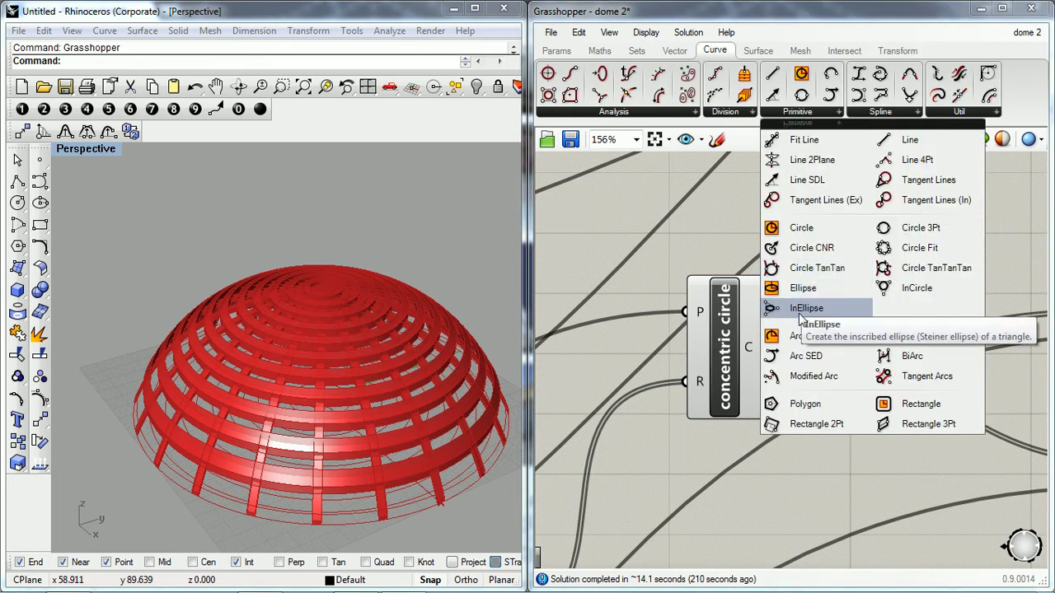
pyautogui.click(799, 404)
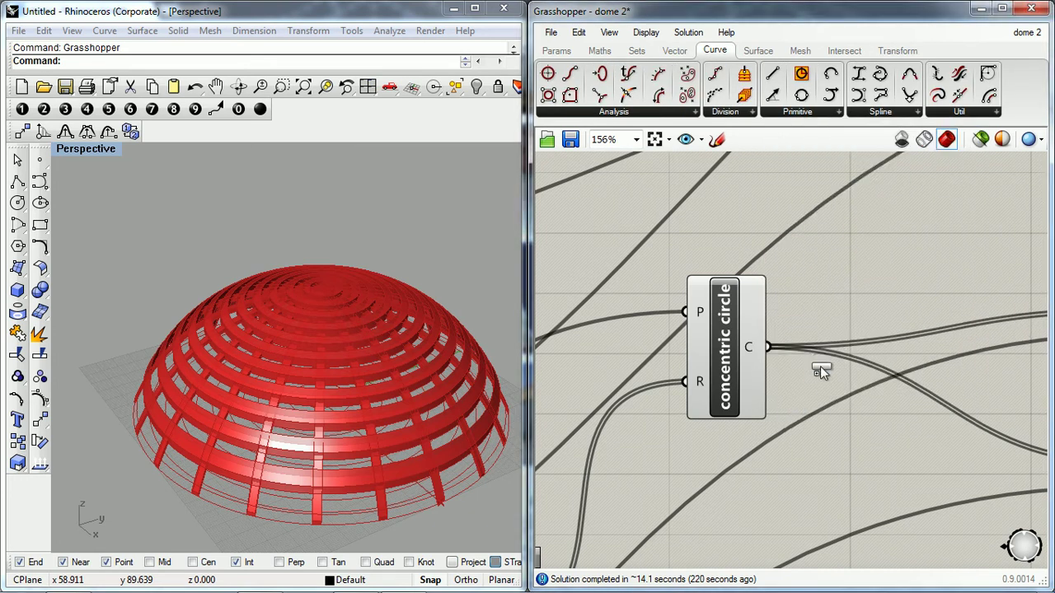
pyautogui.click(837, 308)
pyautogui.scroll(1, 829, 316)
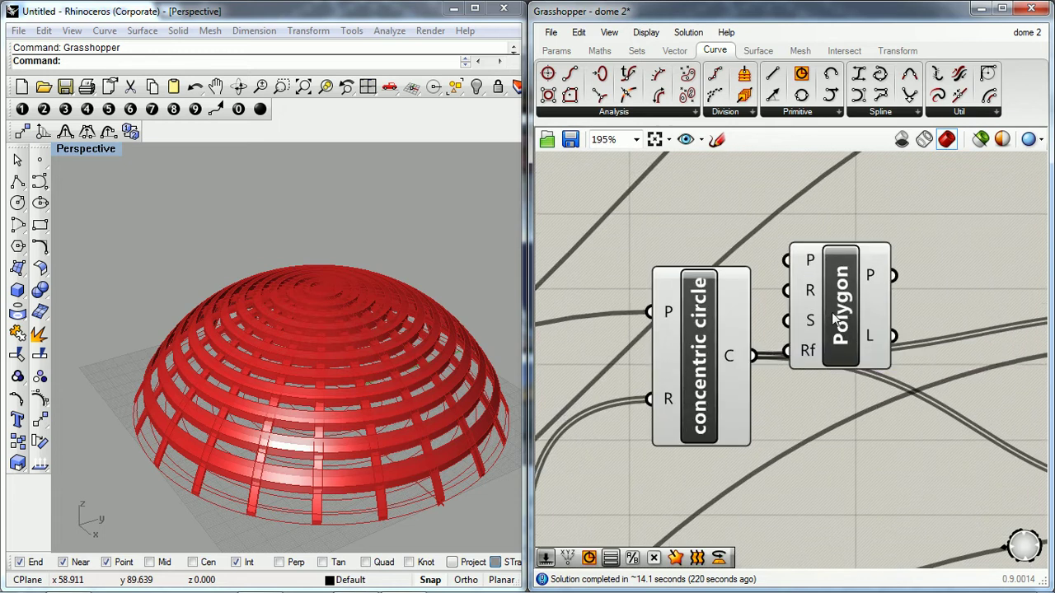
pyautogui.moveTo(852, 369); pyautogui.dragTo(840, 424)
pyautogui.scroll(-2, 815, 425)
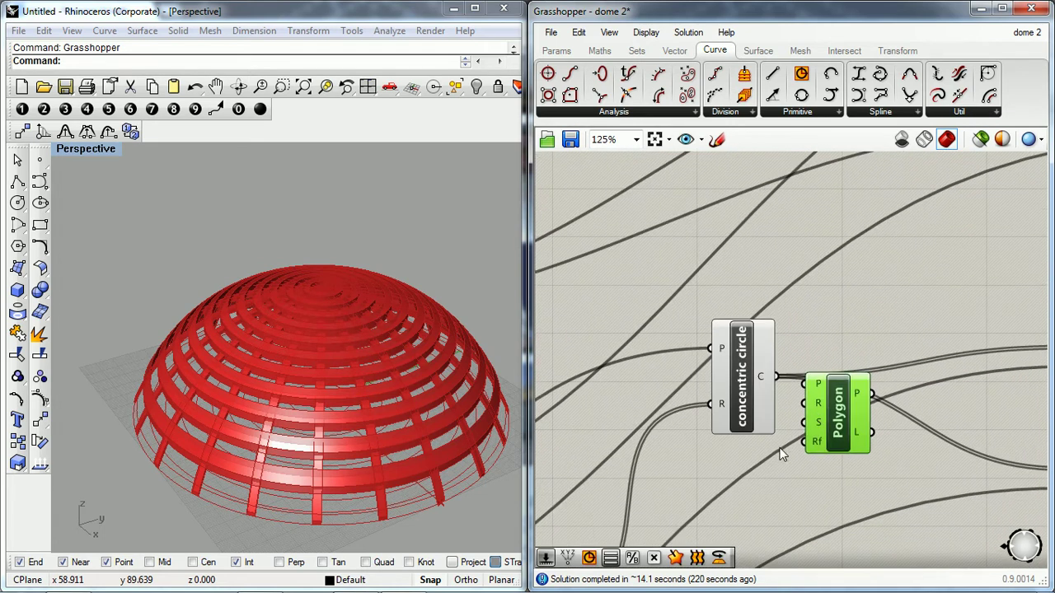
# - Wire the origin point into the Polygon's P input and the radial Divide points into its R input
pyautogui.scroll(-3, 779, 447)
pyautogui.moveTo(783, 445); pyautogui.dragTo(830, 387, button='right')
pyautogui.click(835, 293)
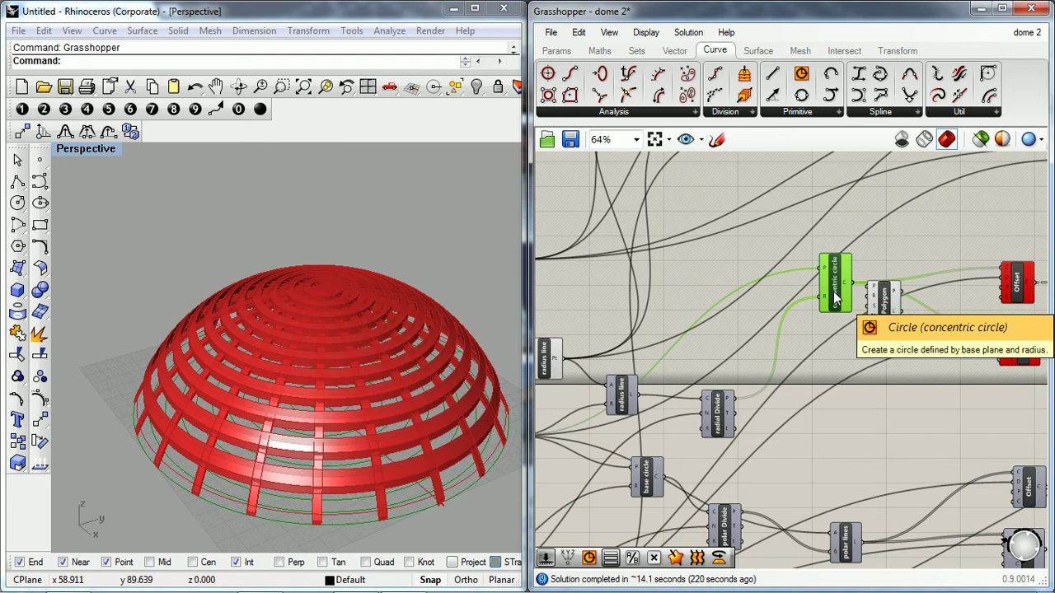
pyautogui.moveTo(533, 440); pyautogui.dragTo(572, 437, button='right')
pyautogui.moveTo(560, 431); pyautogui.dragTo(911, 287)
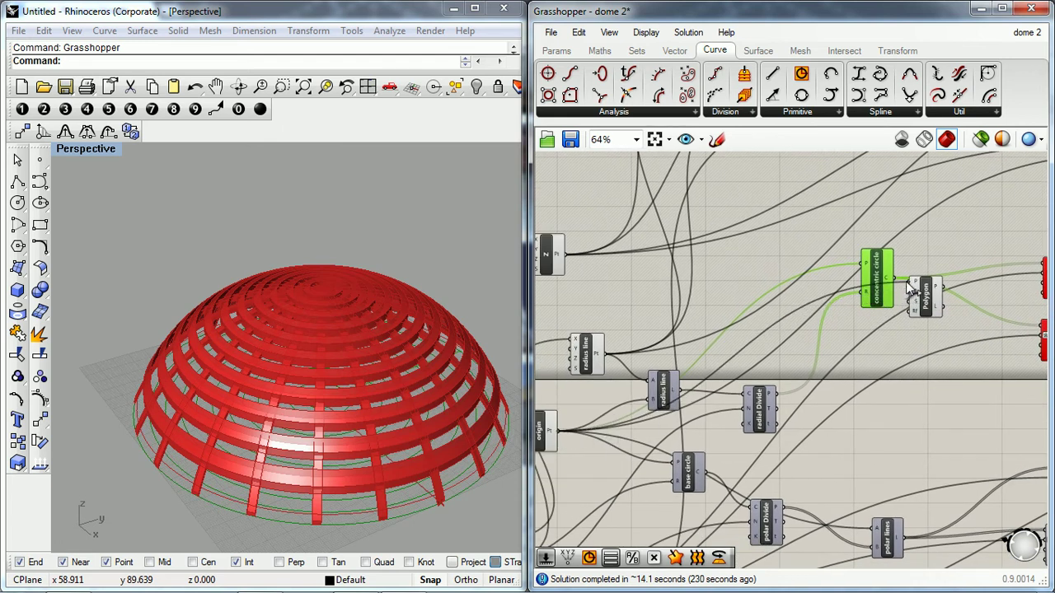
pyautogui.scroll(3, 917, 346)
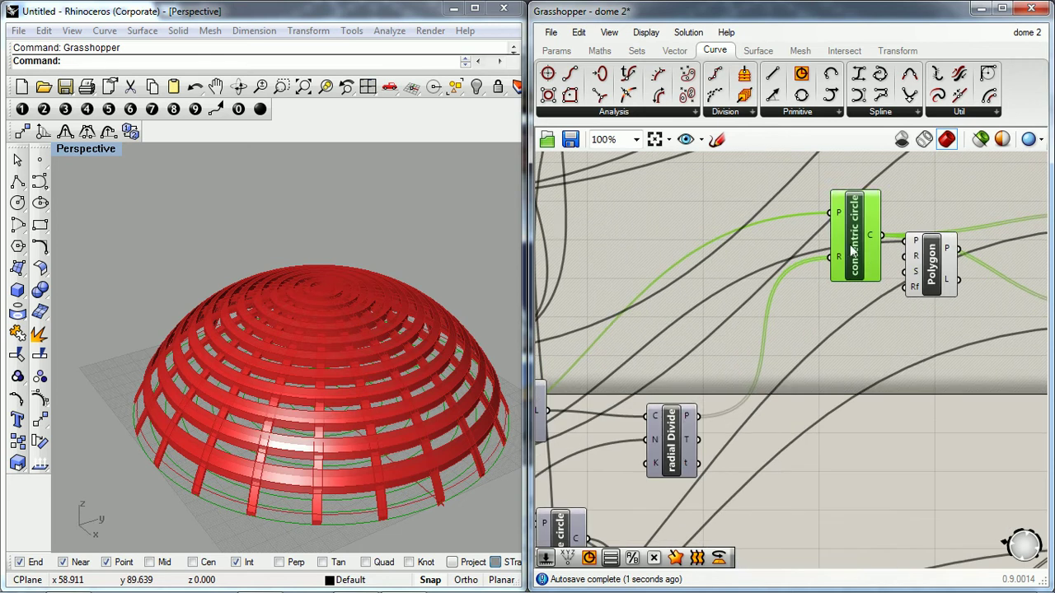
pyautogui.moveTo(698, 416); pyautogui.dragTo(854, 215)
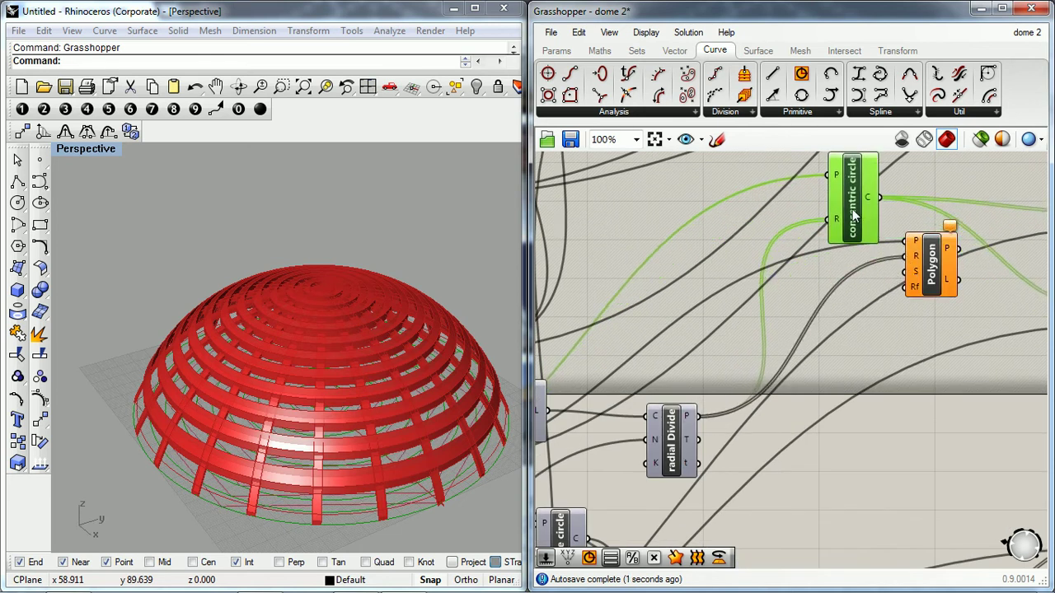
# - Delete the concentric circle component from the definition
pyautogui.click(894, 332)
pyautogui.moveTo(893, 332); pyautogui.dragTo(729, 429, button='right')
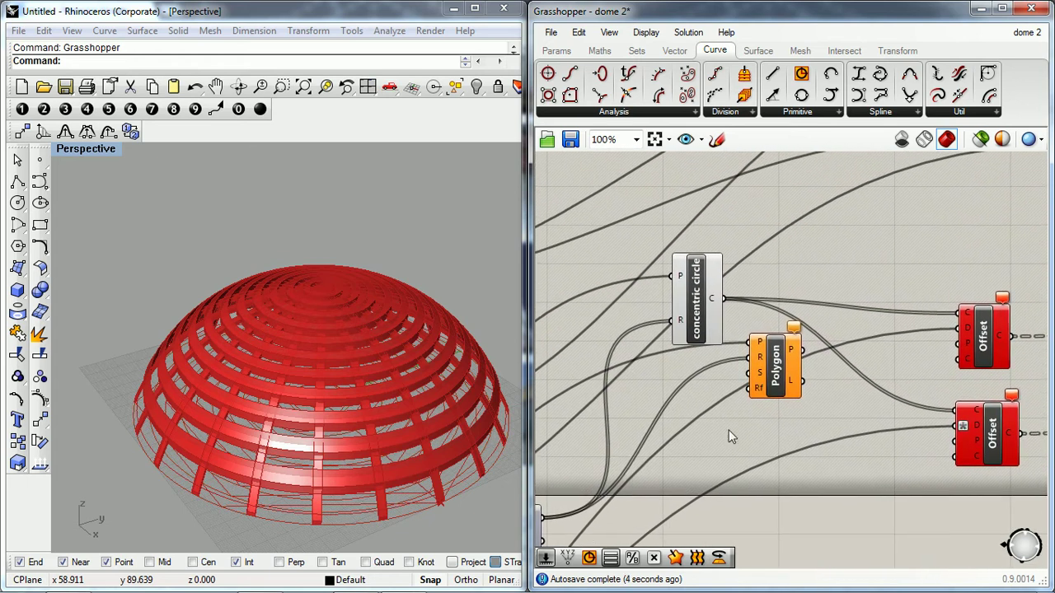
pyautogui.click(698, 302)
pyautogui.press('Delete')
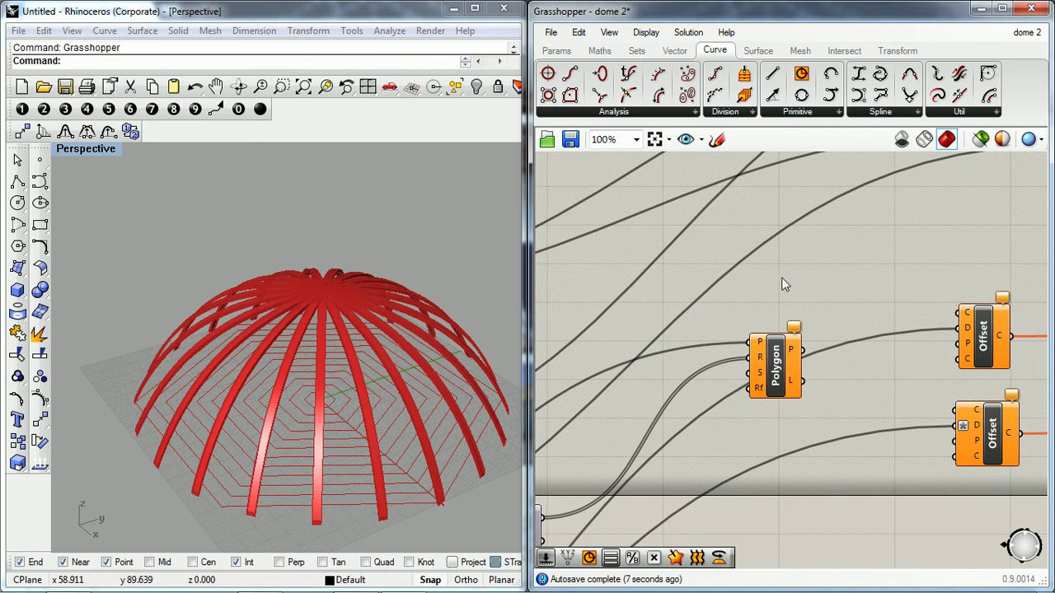
pyautogui.click(379, 344)
pyautogui.moveTo(379, 345); pyautogui.dragTo(350, 427, button='right')
# - Connect the Polygon's P output to the C inputs of both Offset components
pyautogui.click(775, 375)
pyautogui.moveTo(396, 387); pyautogui.dragTo(396, 257, button='right')
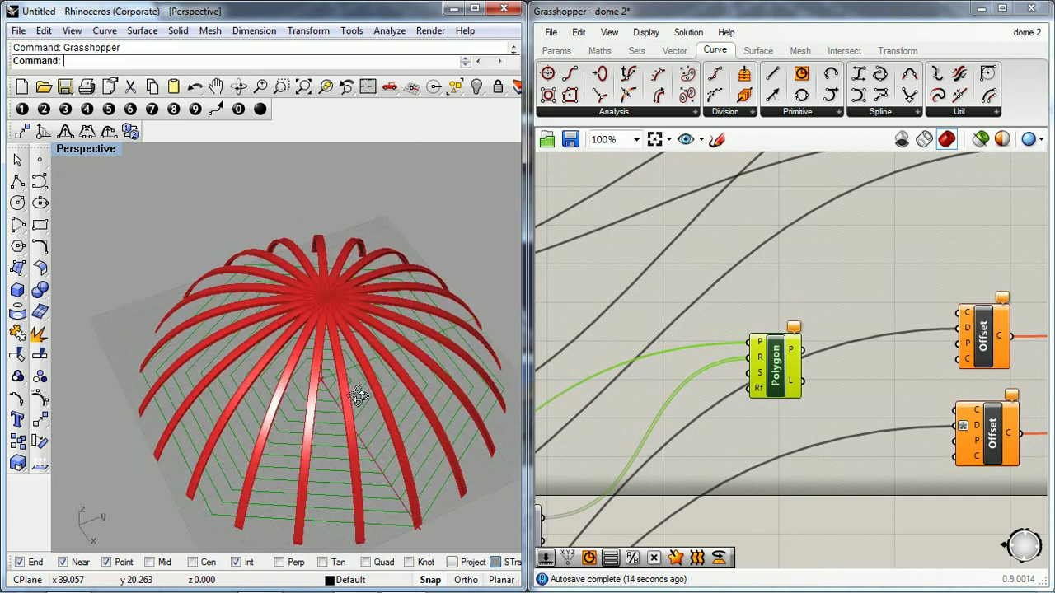
pyautogui.moveTo(805, 351); pyautogui.dragTo(952, 319)
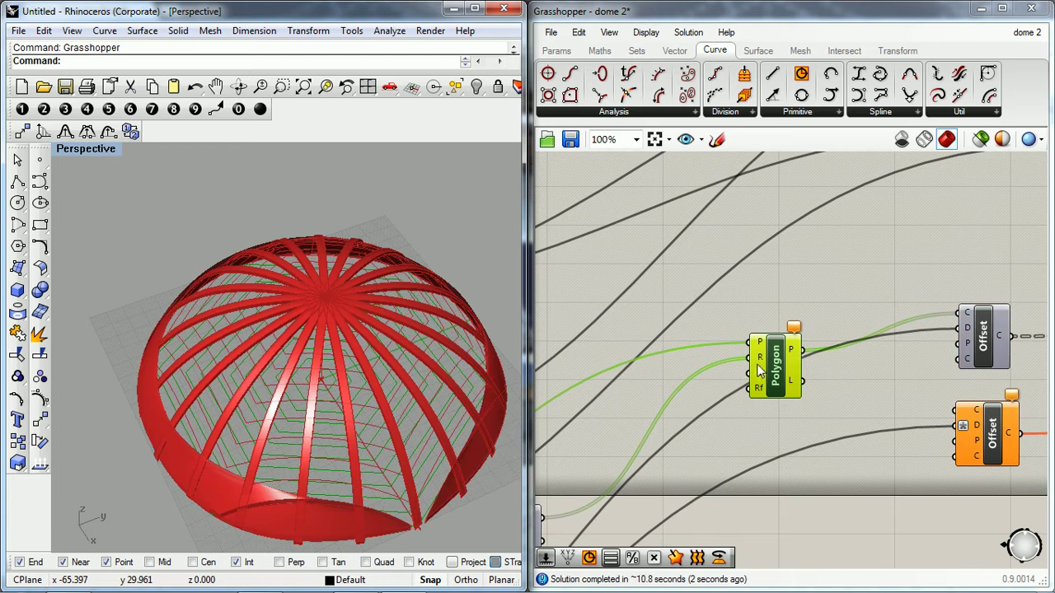
pyautogui.moveTo(802, 350); pyautogui.dragTo(952, 411)
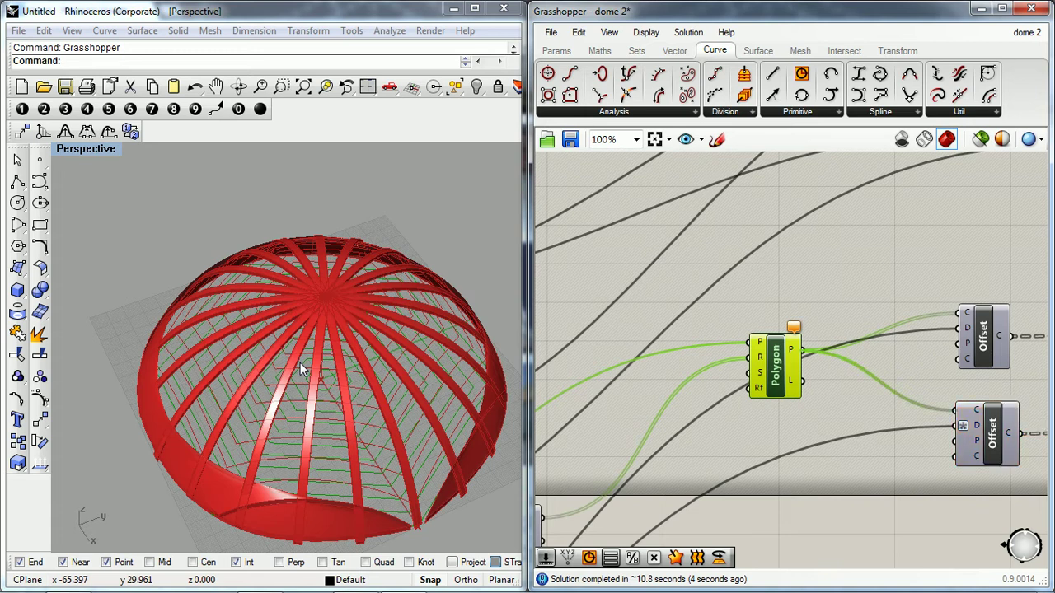
# - Examine the polygonal dome from above and from the sides in an enlarged Perspective view, and restore the side-by-side windows
pyautogui.moveTo(290, 353); pyautogui.dragTo(247, 396, button='right')
pyautogui.scroll(5, 381, 370)
pyautogui.scroll(-3, 247, 395)
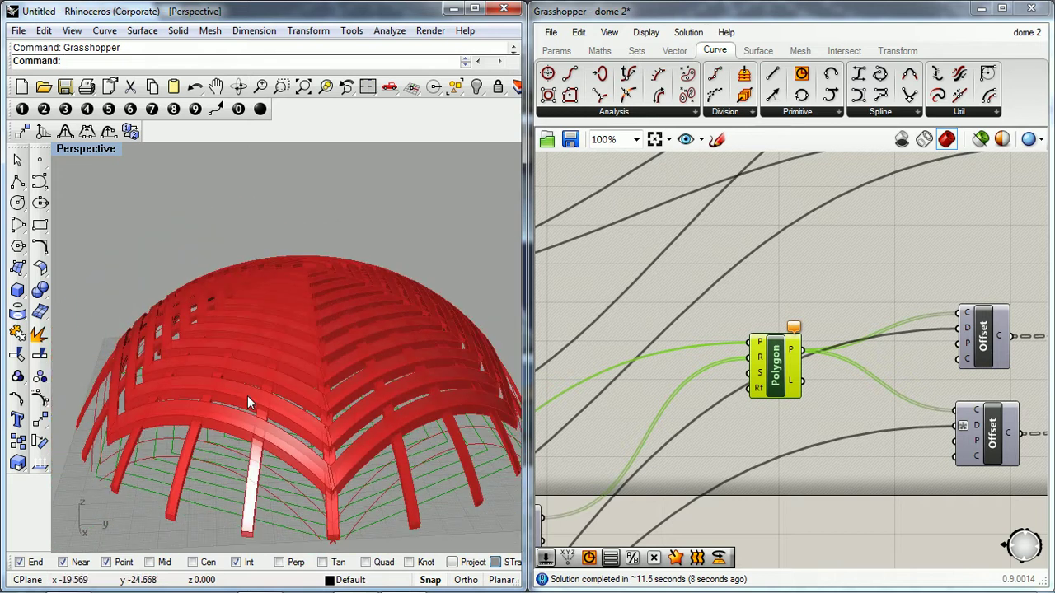
pyautogui.press('super+Up')
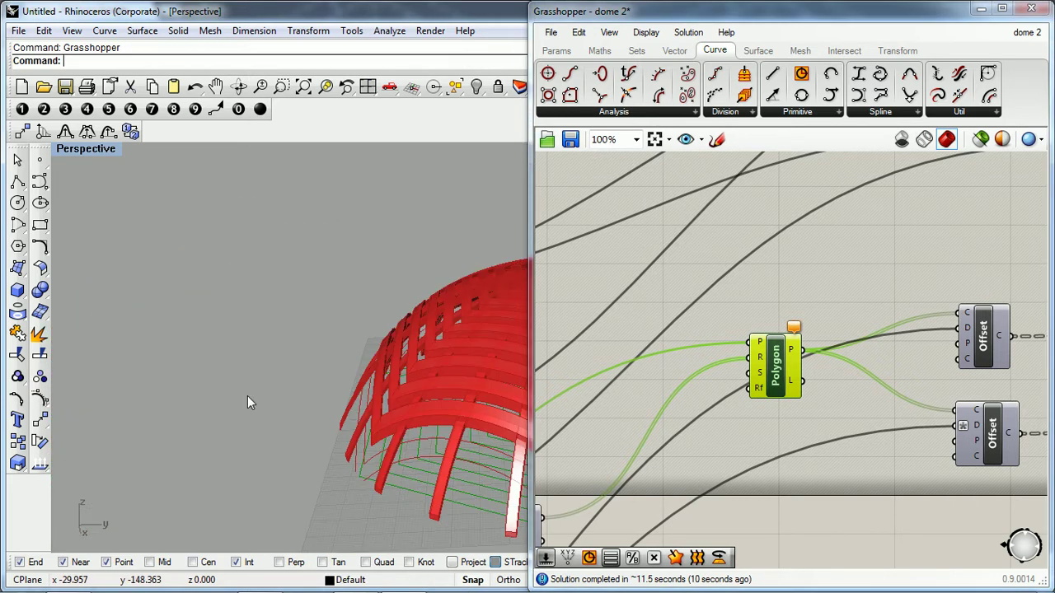
pyautogui.click(980, 9)
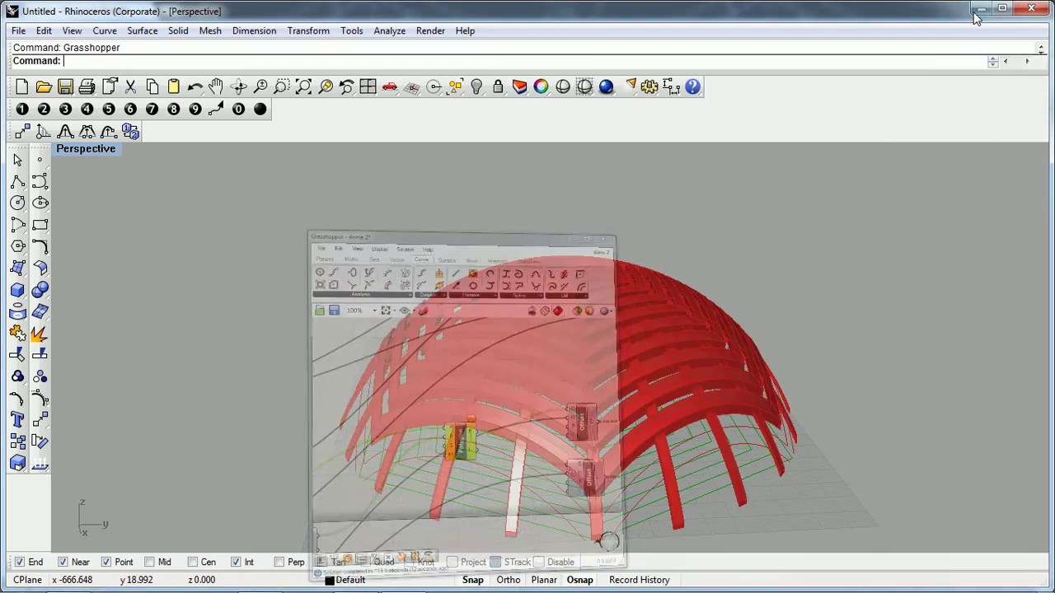
pyautogui.moveTo(559, 272); pyautogui.dragTo(513, 266, button='right')
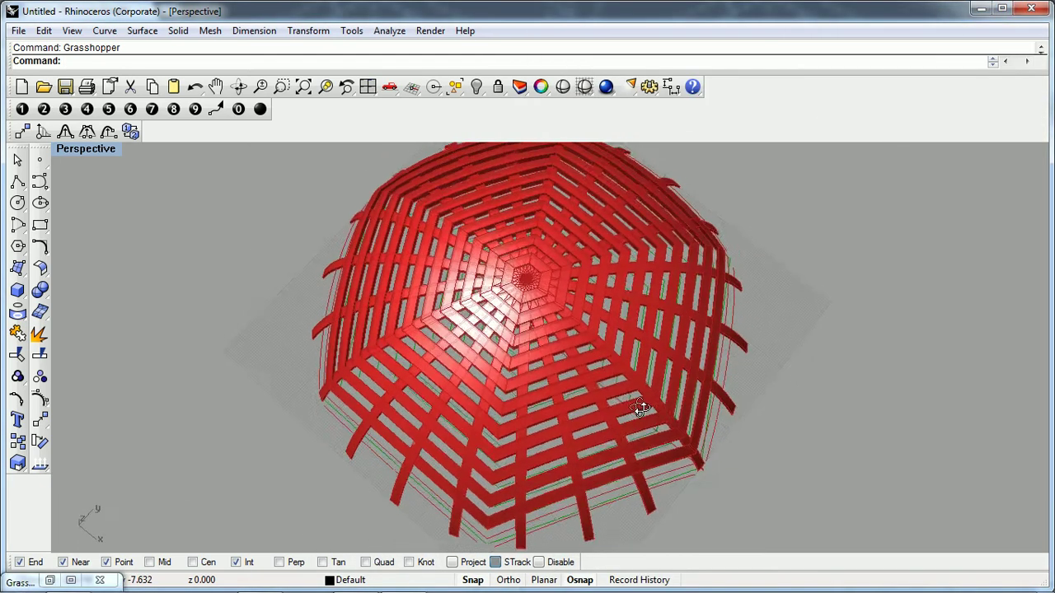
pyautogui.scroll(5, 513, 265)
pyautogui.scroll(-5, 548, 286)
pyautogui.moveTo(558, 294); pyautogui.dragTo(566, 447, button='right')
pyautogui.moveTo(618, 266); pyautogui.dragTo(710, 343, button='right')
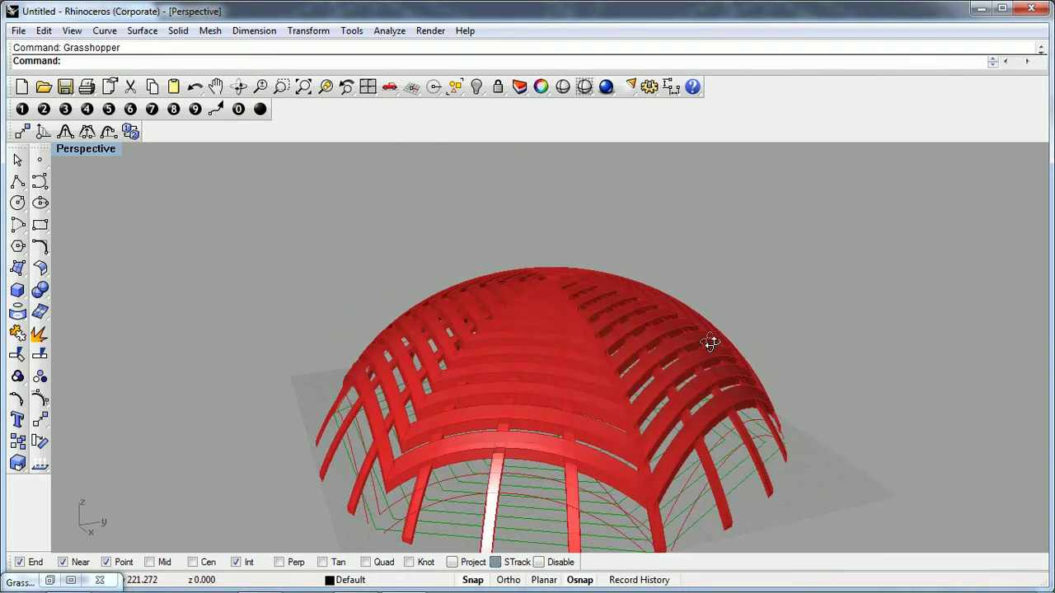
pyautogui.click(50, 580)
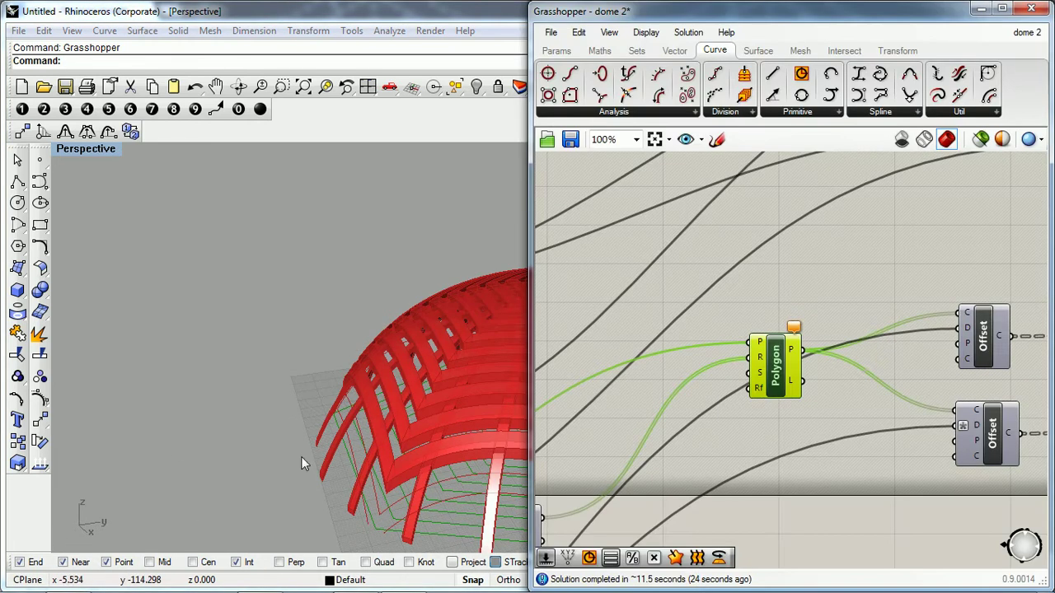
pyautogui.press('super+Left')
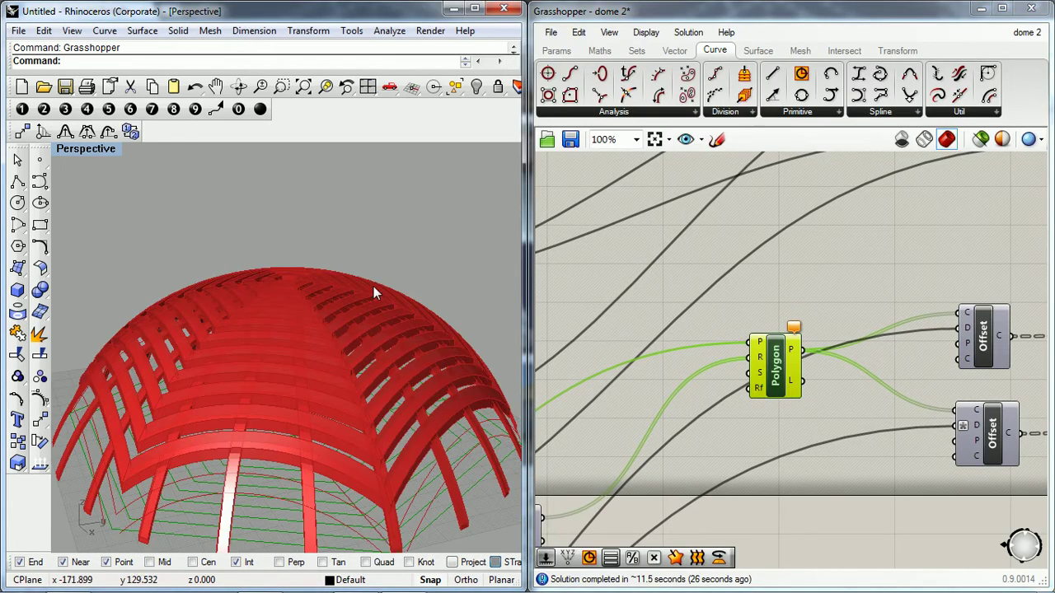
pyautogui.moveTo(373, 285); pyautogui.dragTo(298, 300, button='right')
pyautogui.scroll(-5, 302, 342)
pyautogui.moveTo(304, 347); pyautogui.dragTo(354, 345, button='right')
# - Add a Number Slider to the canvas below the Polygon component's inputs
pyautogui.click(581, 330)
pyautogui.scroll(-2, 581, 336)
pyautogui.moveTo(706, 336); pyautogui.dragTo(652, 313, button='right')
pyautogui.scroll(4, 737, 339)
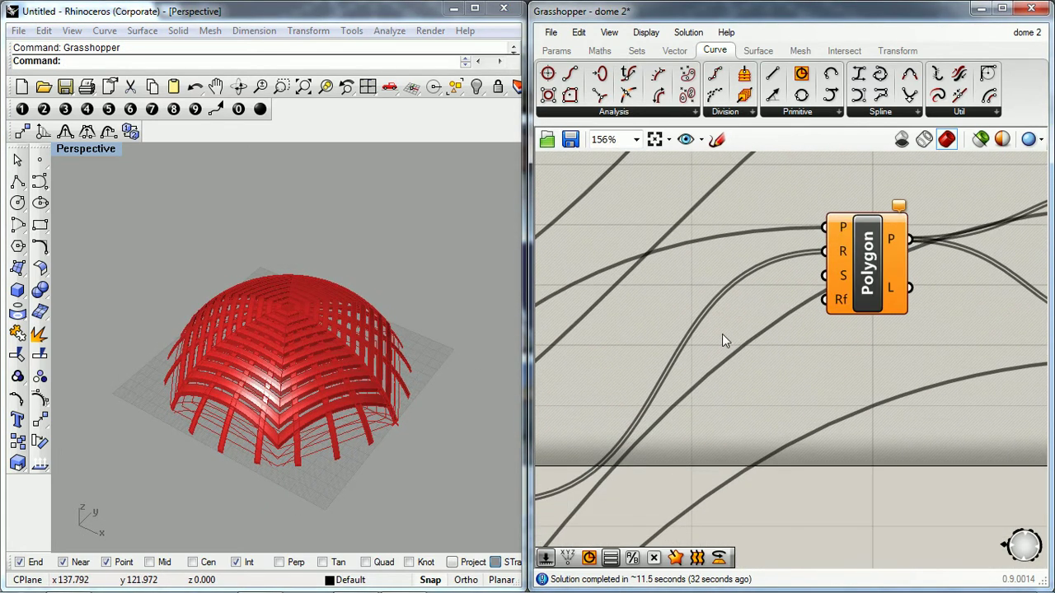
pyautogui.doubleClick(722, 333)
pyautogui.write('sl')
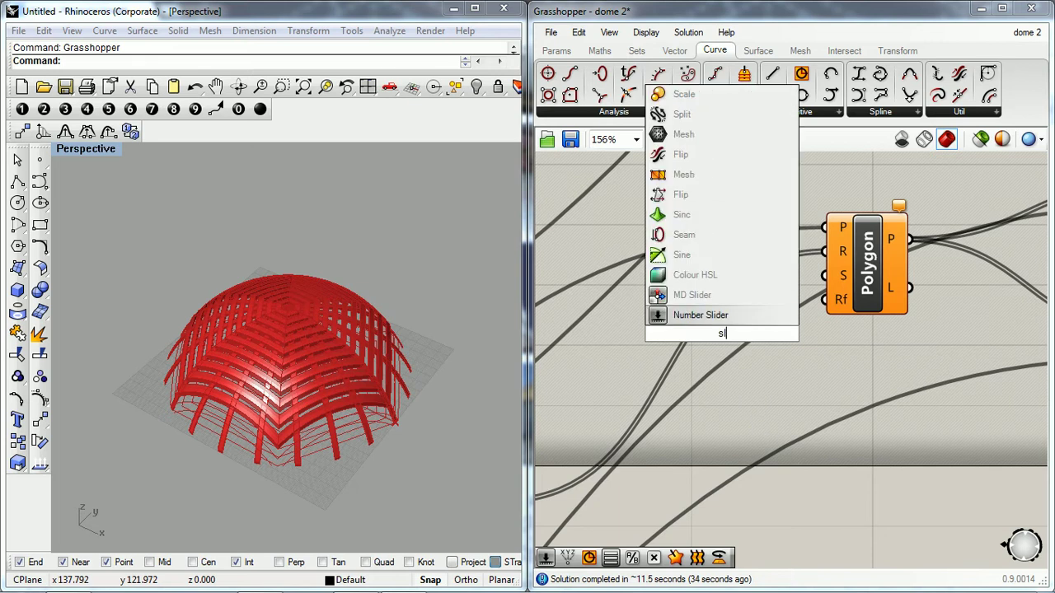
pyautogui.write('ider')
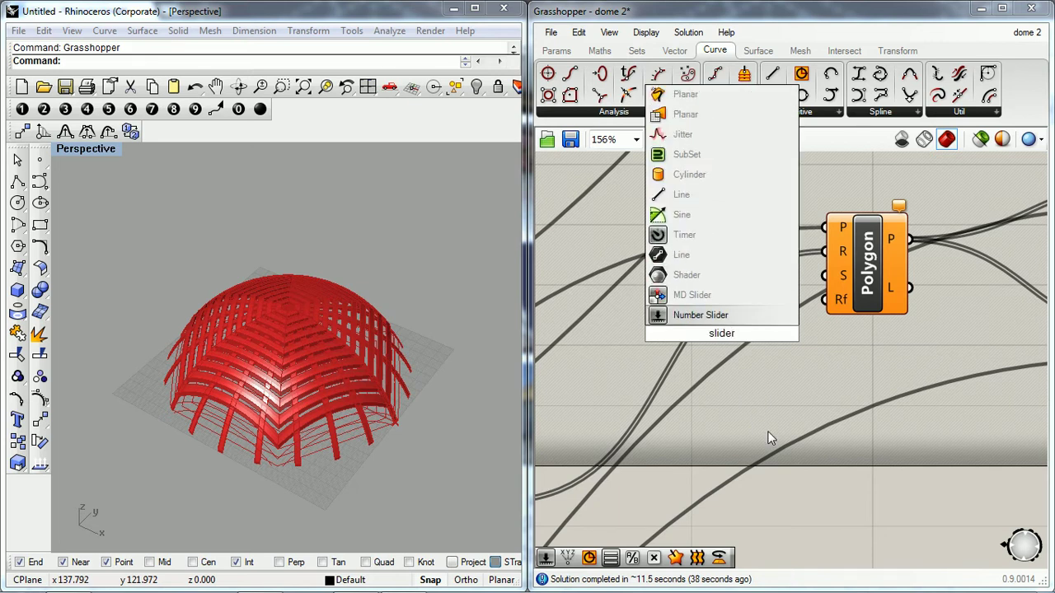
pyautogui.press('Return')
# - Name the new slider "poly sides" and switch its slider type to Integers
pyautogui.rightClick(659, 335)
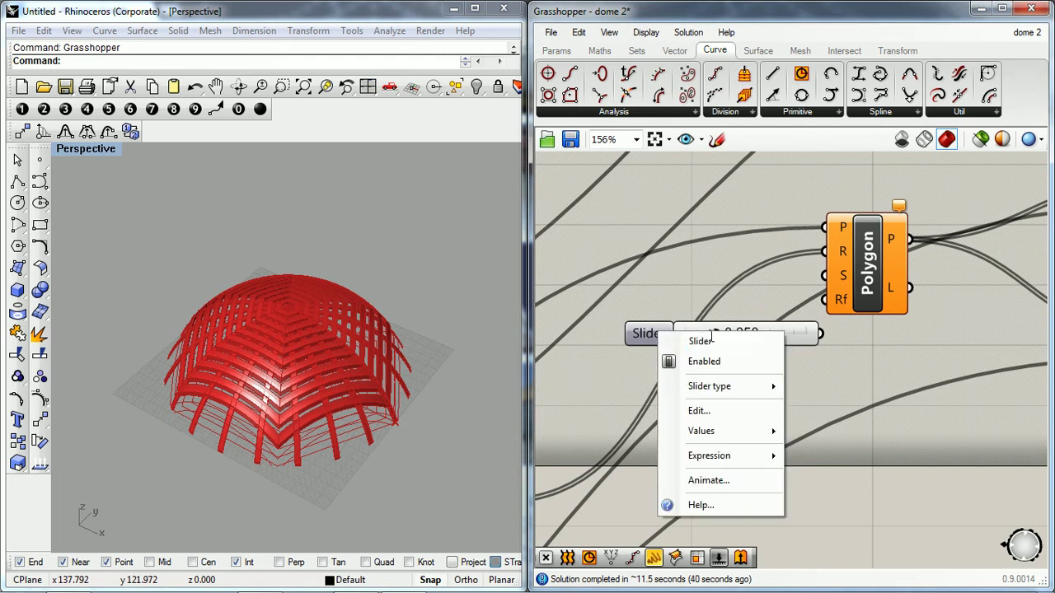
pyautogui.write('poly sides')
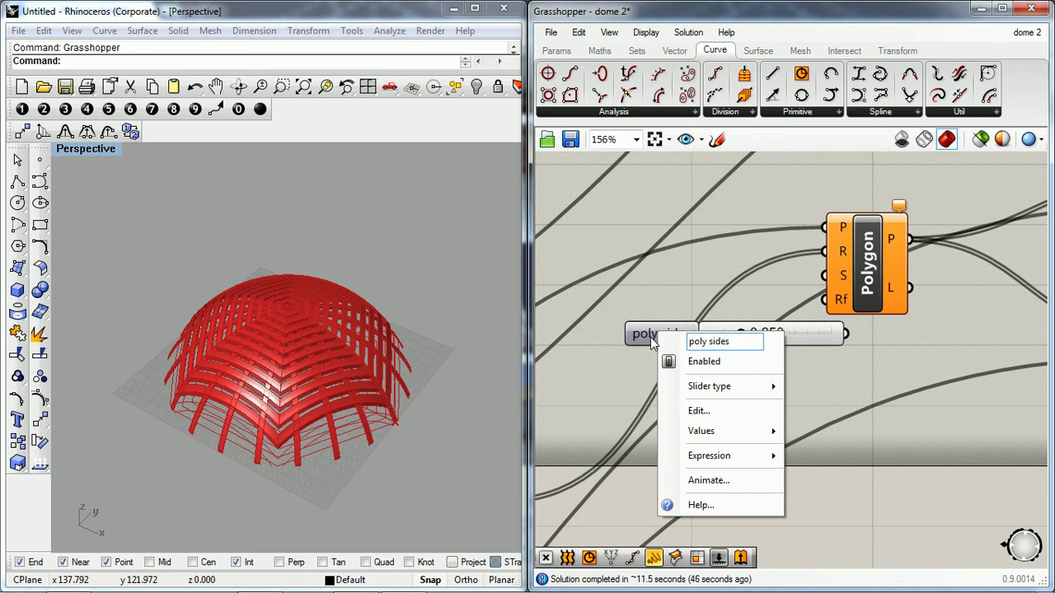
pyautogui.moveTo(709, 387)
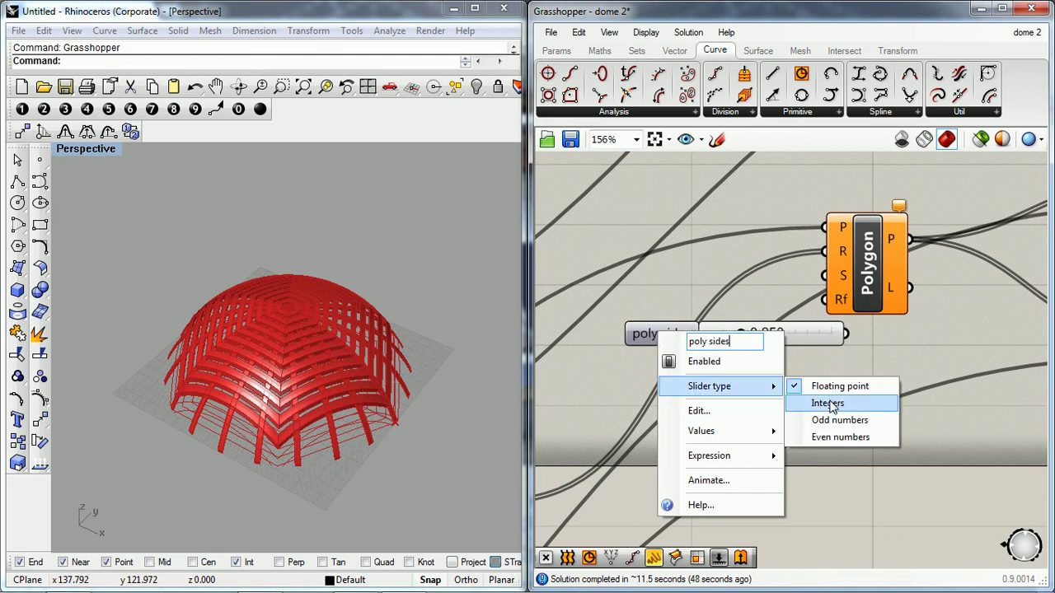
pyautogui.click(828, 403)
# - Set the maximum value of the poly sides slider to 30
pyautogui.rightClick(737, 339)
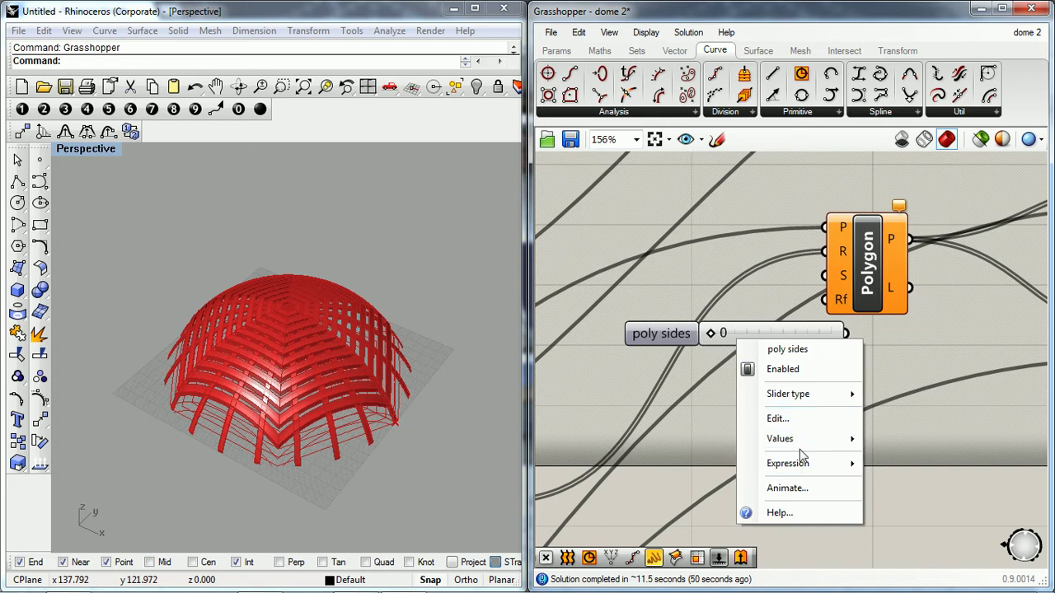
pyautogui.moveTo(791, 438)
pyautogui.click(694, 458)
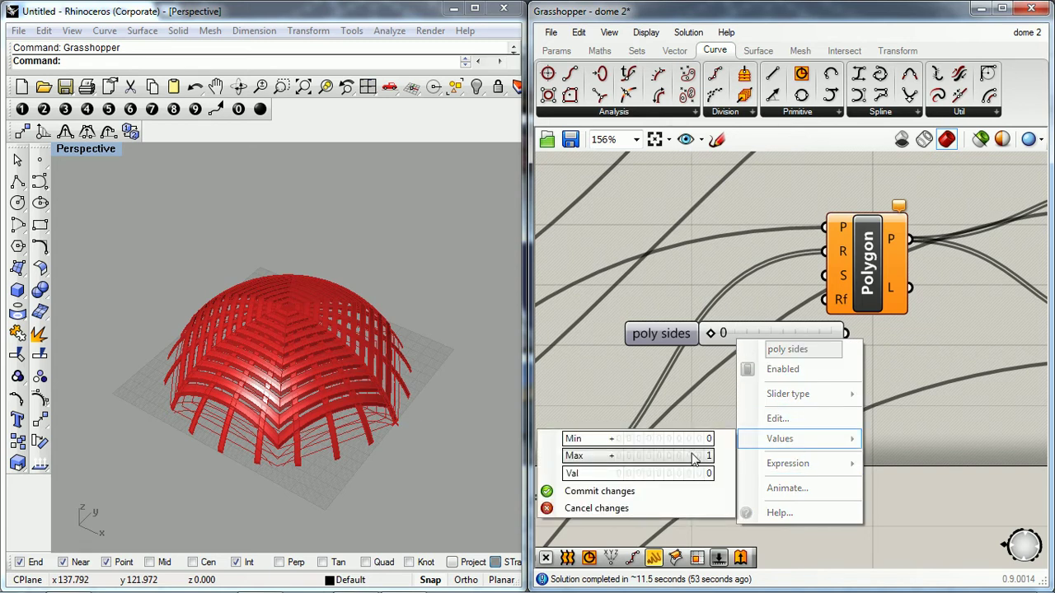
pyautogui.write('30')
pyautogui.press('Return')
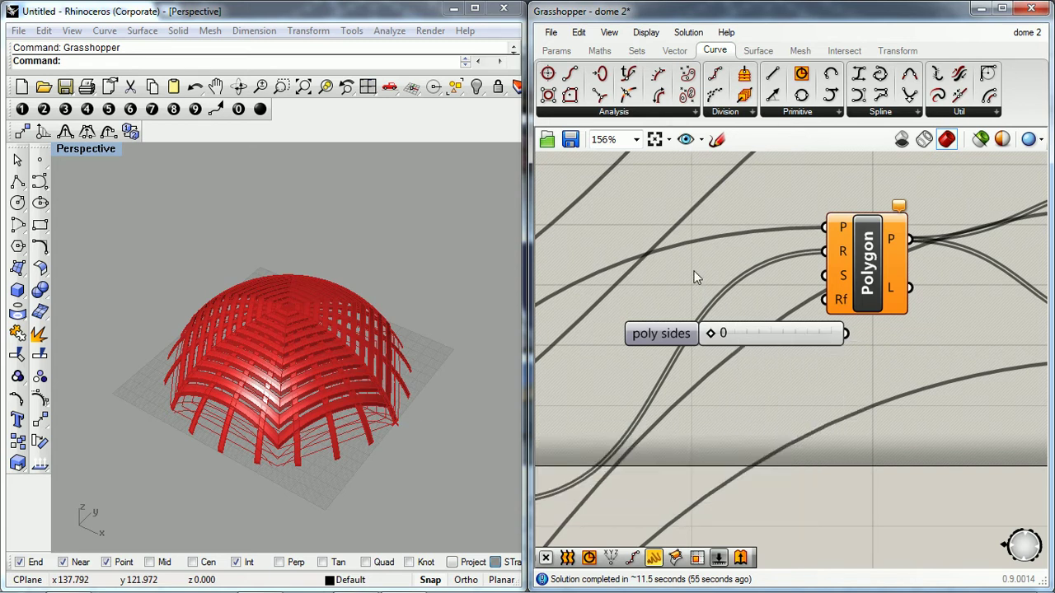
# - Place the poly sides slider beside the Polygon component, set it to 3, and connect it to the S input
pyautogui.moveTo(802, 337); pyautogui.dragTo(706, 316)
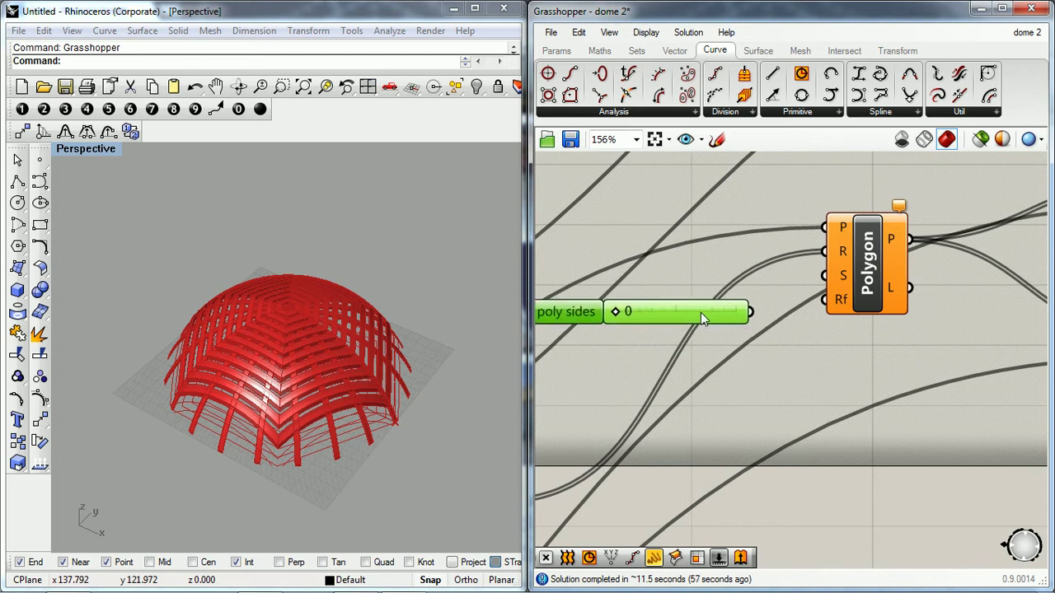
pyautogui.moveTo(615, 316); pyautogui.dragTo(630, 315)
pyautogui.moveTo(752, 312); pyautogui.dragTo(835, 281)
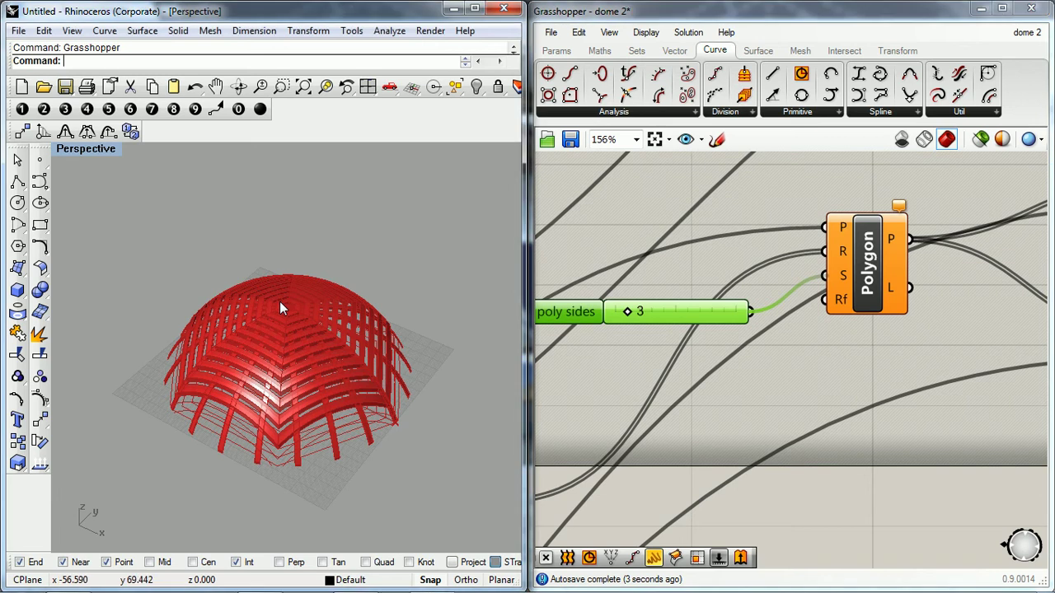
# - Examine the three-sided dome from above and from the sides in an enlarged Perspective view, and restore the side-by-side windows
pyautogui.moveTo(295, 305); pyautogui.dragTo(302, 329, button='right')
pyautogui.scroll(8, 281, 308)
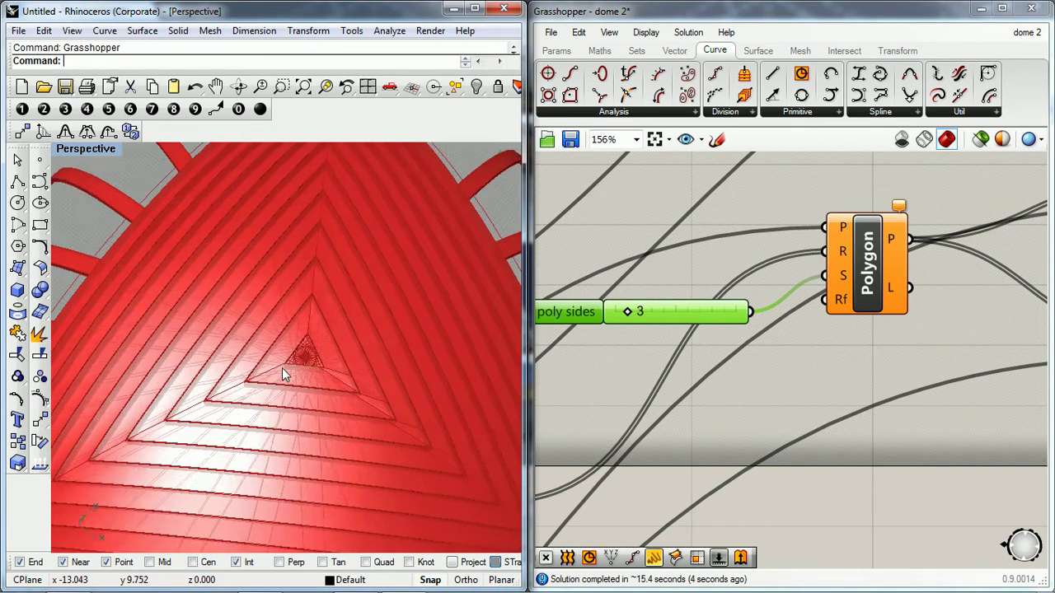
pyautogui.scroll(-8, 282, 301)
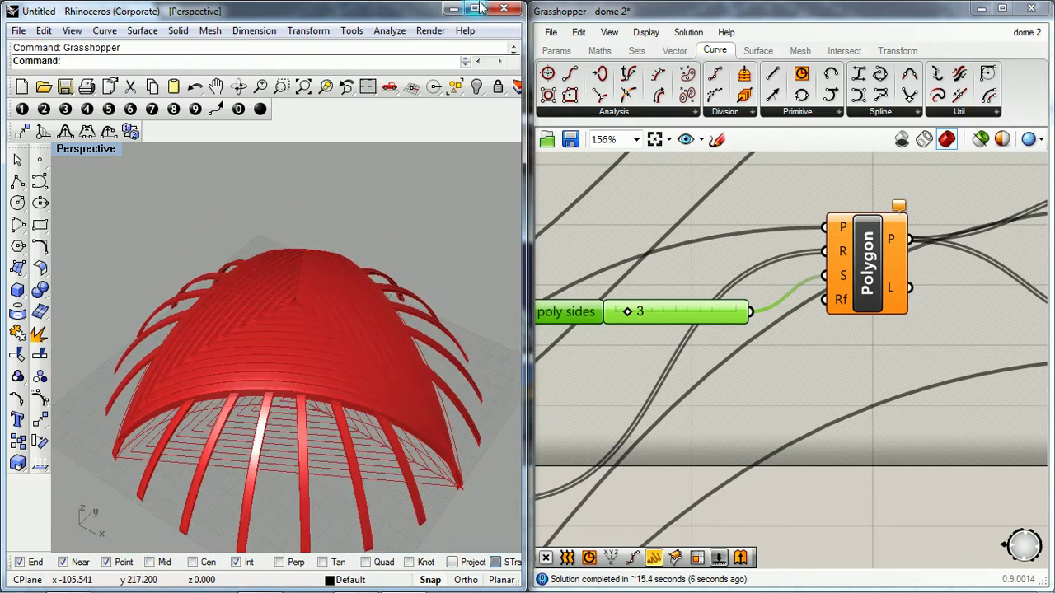
pyautogui.click(475, 7)
pyautogui.click(981, 9)
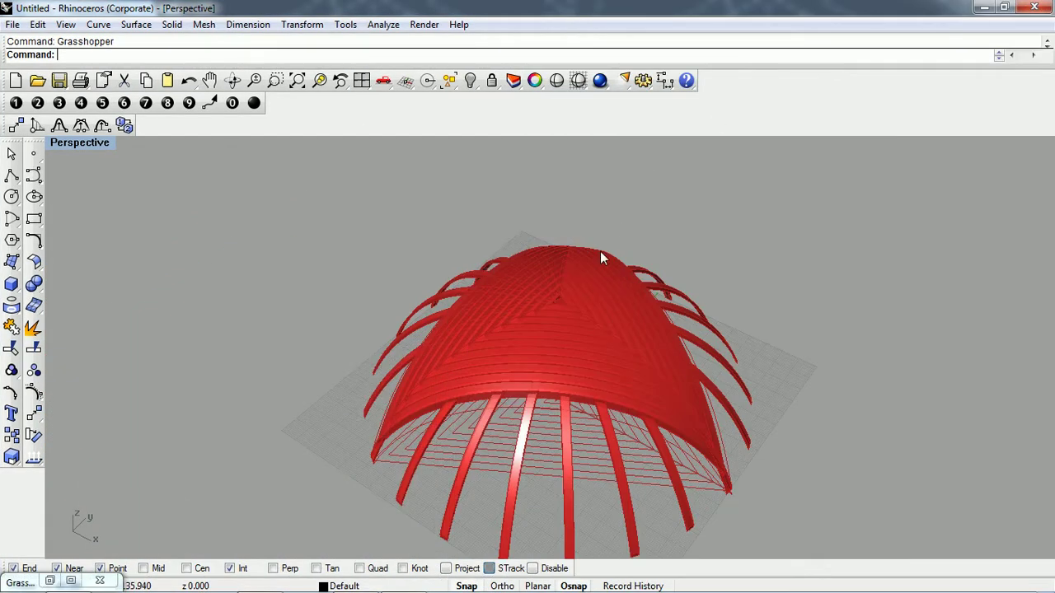
pyautogui.moveTo(598, 420); pyautogui.dragTo(683, 483, button='right')
pyautogui.scroll(8, 514, 341)
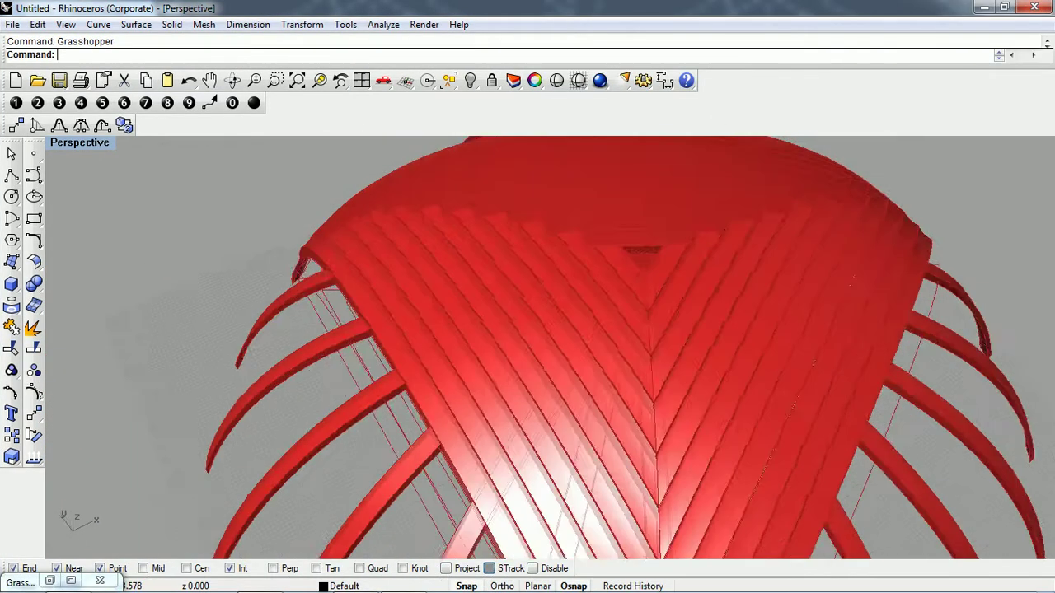
pyautogui.moveTo(569, 404); pyautogui.dragTo(358, 445, button='right')
pyautogui.doubleClick(20, 582)
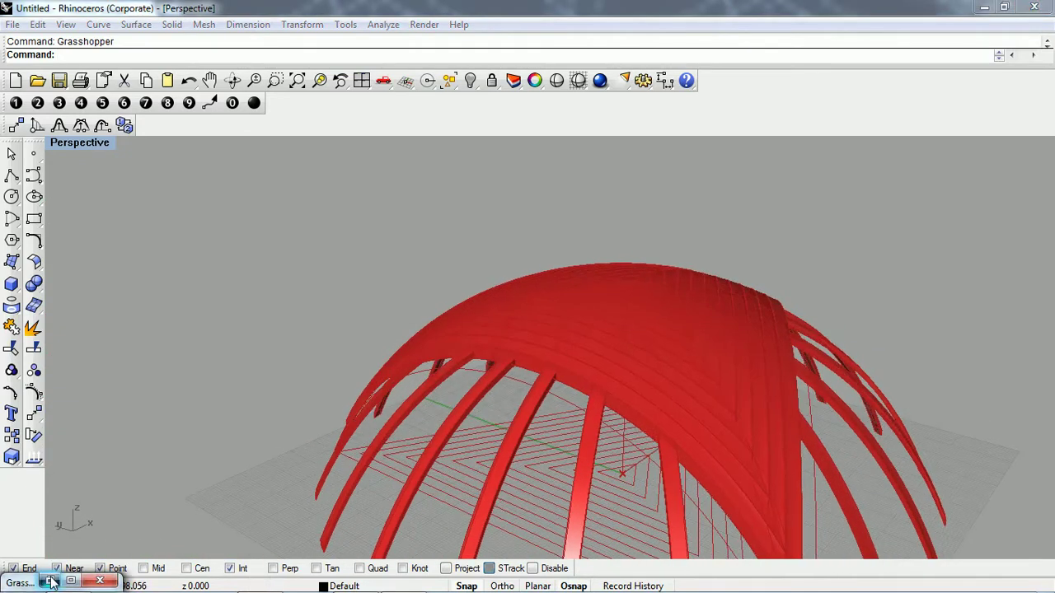
pyautogui.press('super+Left')
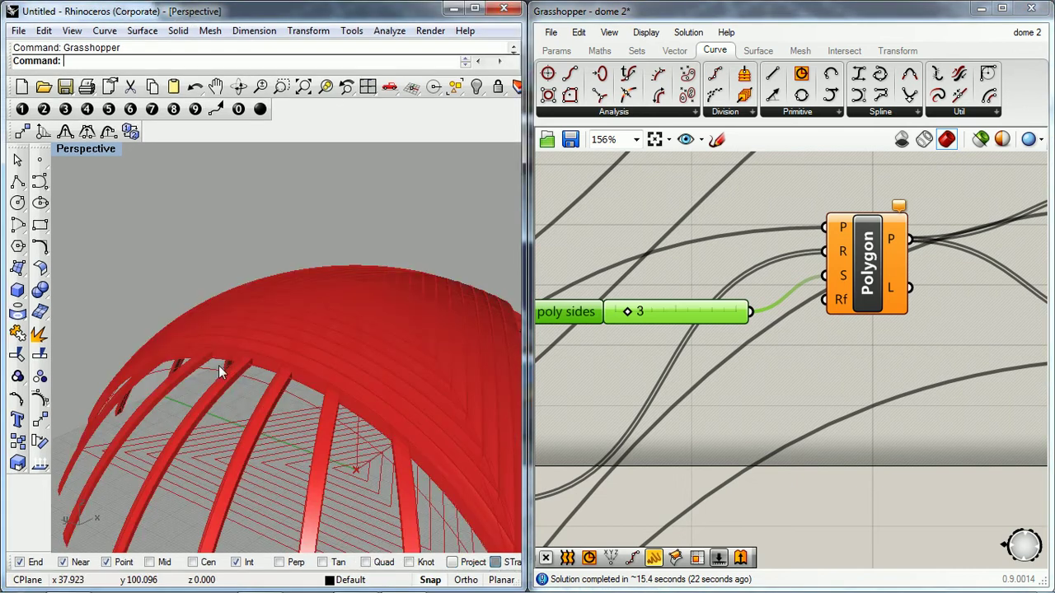
# - Move the poly sides slider to the end of the column of parameter sliders, beneath height P
pyautogui.click(647, 387)
pyautogui.scroll(-6, 651, 383)
pyautogui.moveTo(661, 378); pyautogui.dragTo(835, 267, button='right')
pyautogui.moveTo(821, 257); pyautogui.dragTo(612, 451)
# - Set the distance slider to 1
pyautogui.scroll(6, 612, 451)
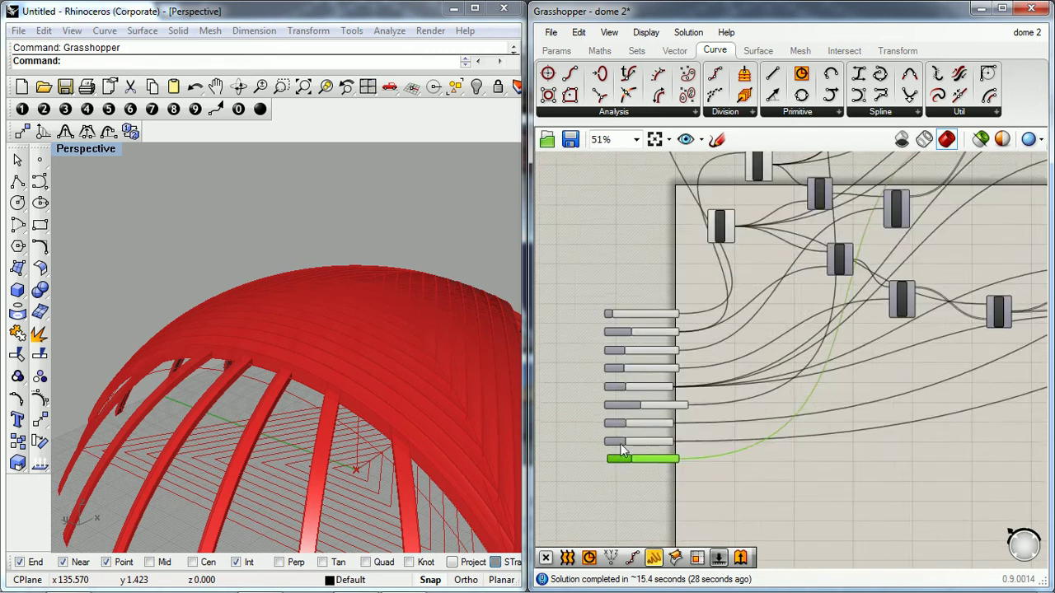
pyautogui.scroll(5, 647, 375)
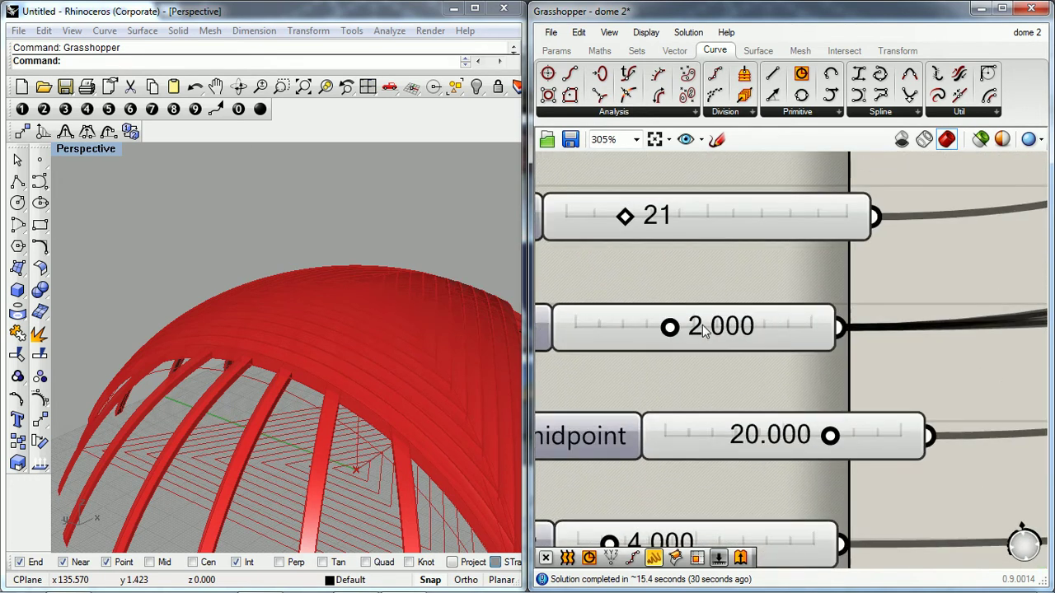
pyautogui.doubleClick(722, 337)
pyautogui.write('1')
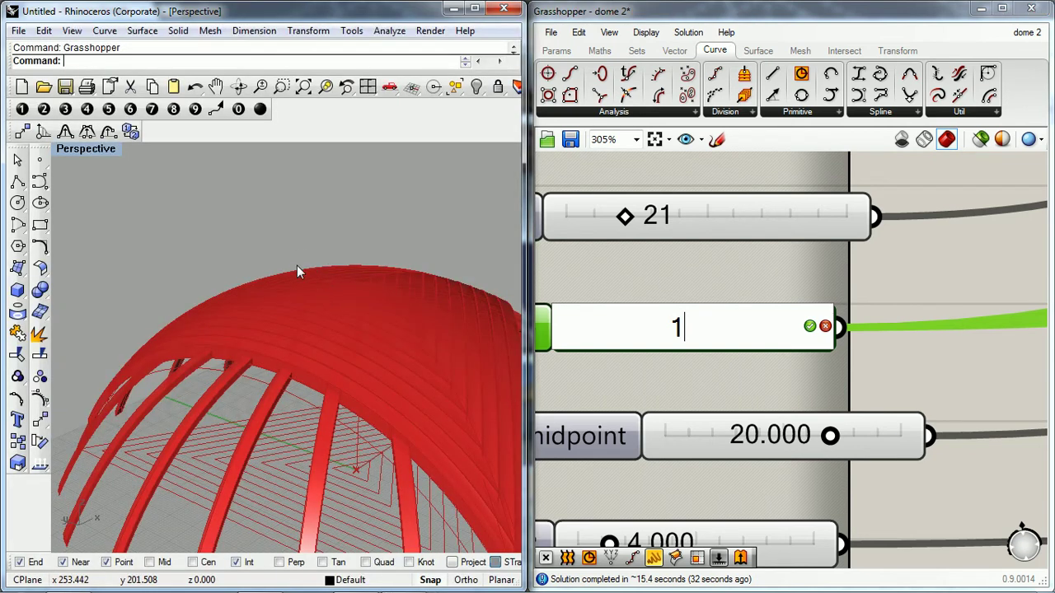
pyautogui.press('Return')
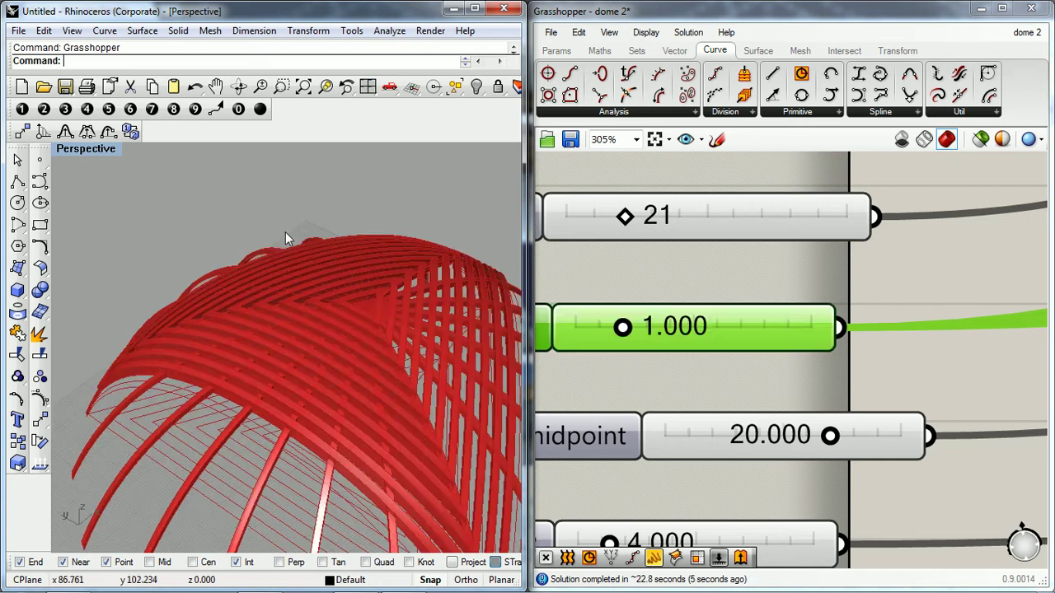
# - Examine the thinner triangular dome structure from several angles in a maximized Rhino window, and bring back the side-by-side layout
pyautogui.moveTo(305, 316); pyautogui.dragTo(210, 359, button='right')
pyautogui.click(474, 8)
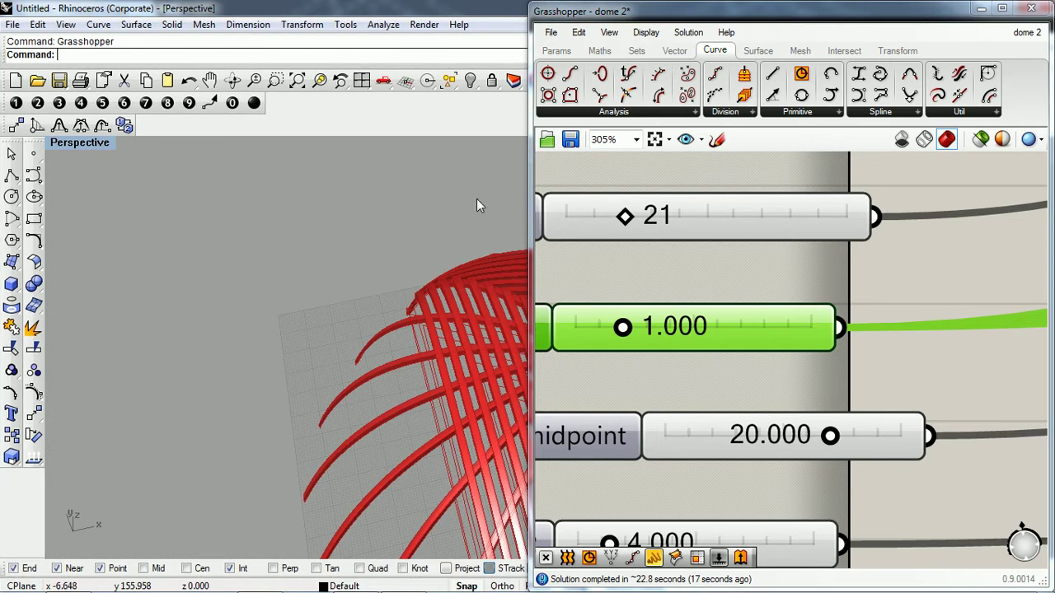
pyautogui.click(981, 9)
pyautogui.moveTo(659, 318); pyautogui.dragTo(846, 164, button='right')
pyautogui.scroll(5, 432, 416)
pyautogui.moveTo(432, 415); pyautogui.dragTo(464, 441, button='right')
pyautogui.scroll(-5, 463, 441)
pyautogui.moveTo(465, 361); pyautogui.dragTo(486, 396, button='right')
pyautogui.scroll(2, 486, 402)
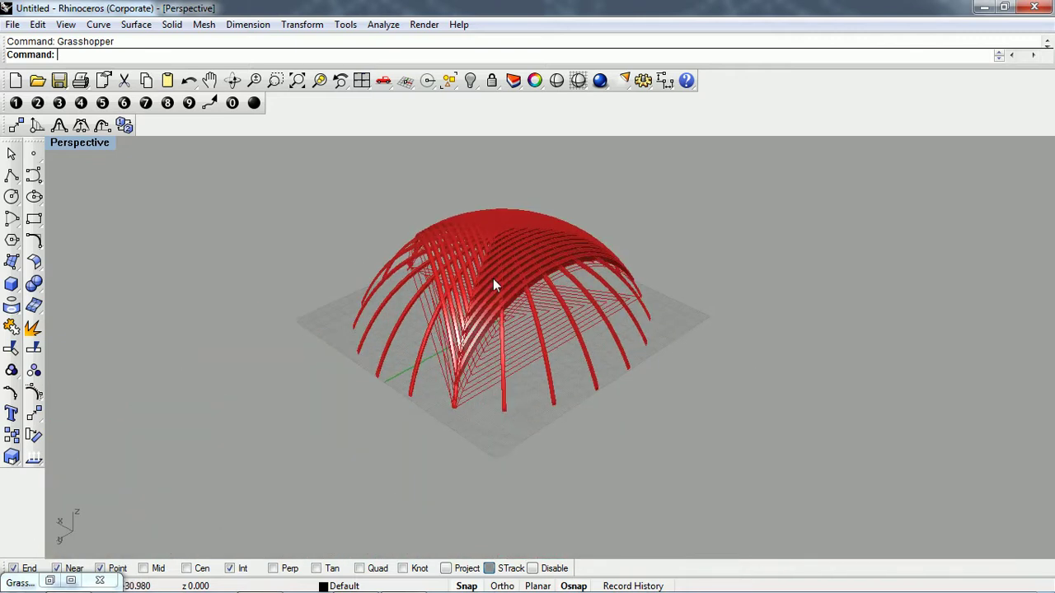
pyautogui.click(50, 581)
pyautogui.click(698, 294)
pyautogui.scroll(-2, 698, 293)
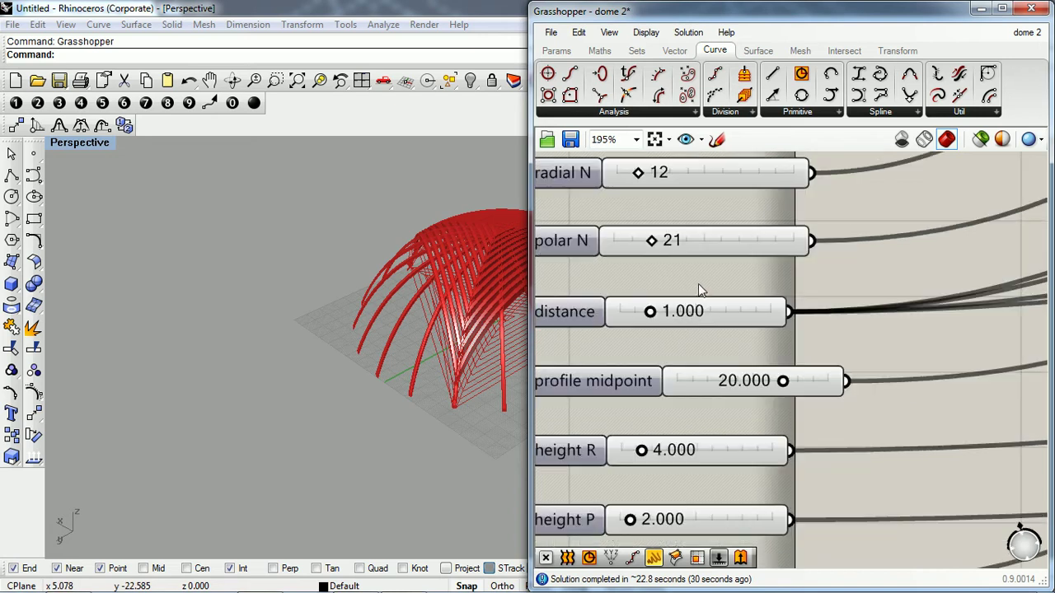
pyautogui.click(216, 416)
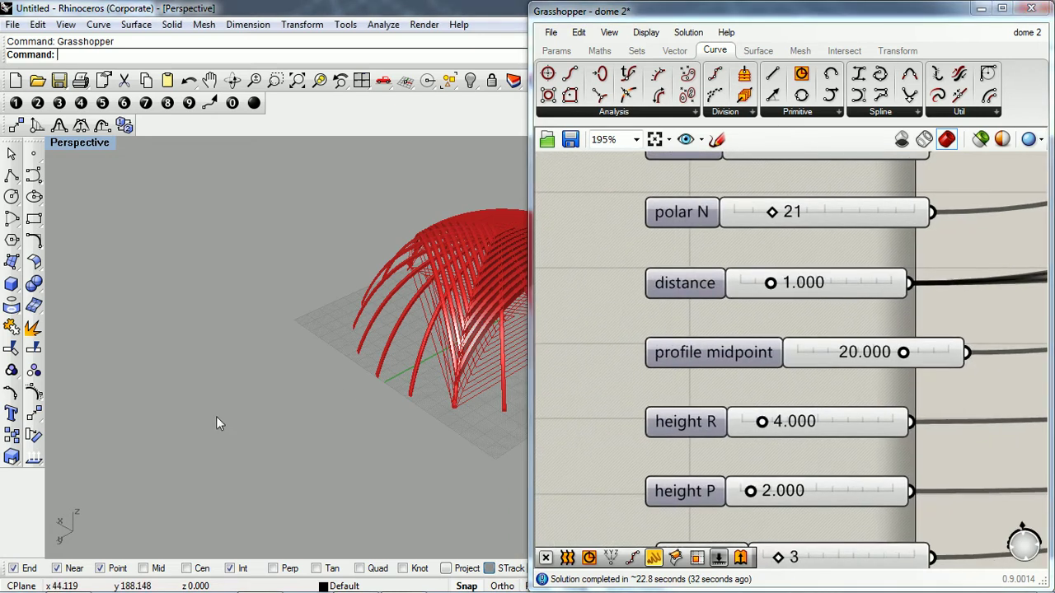
pyautogui.press('super+Left')
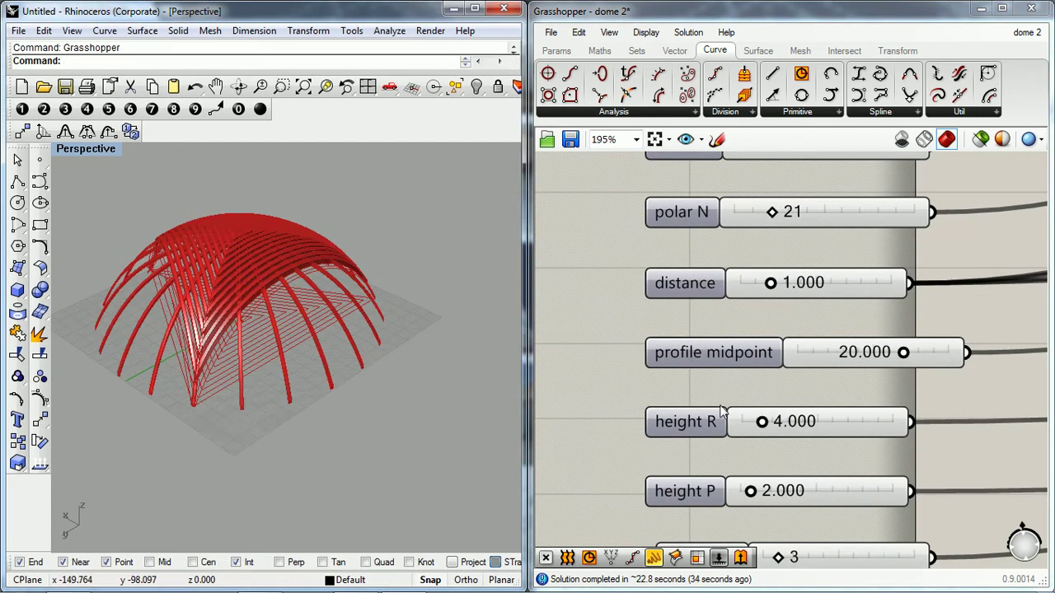
# - Set the poly sides slider to 4 and view the dome from above
pyautogui.moveTo(737, 458); pyautogui.dragTo(737, 263, button='right')
pyautogui.scroll(-2, 725, 334)
pyautogui.scroll(4, 753, 350)
pyautogui.doubleClick(762, 357)
pyautogui.write('4')
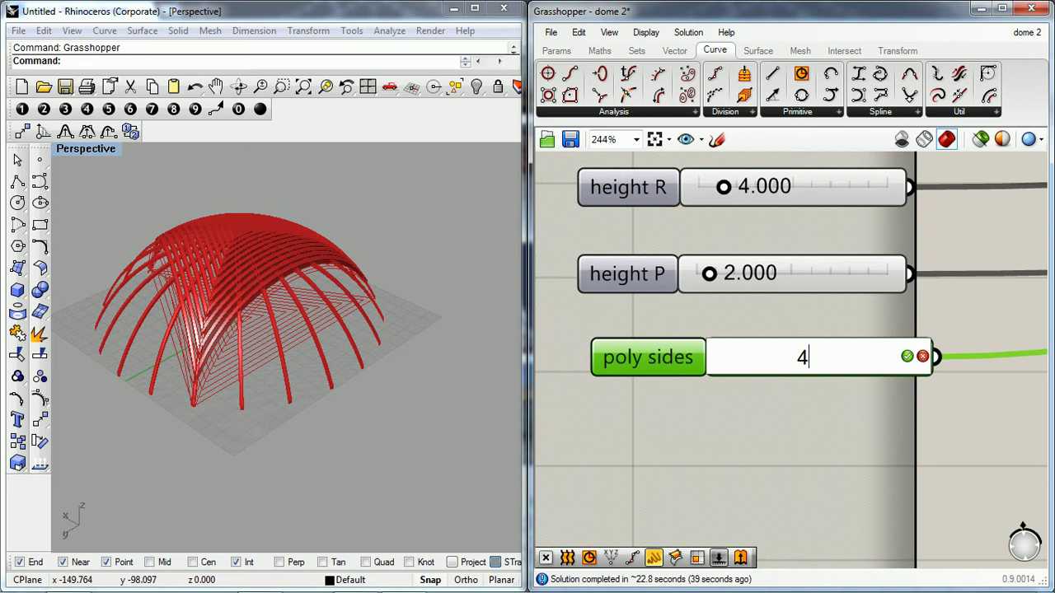
pyautogui.press('Return')
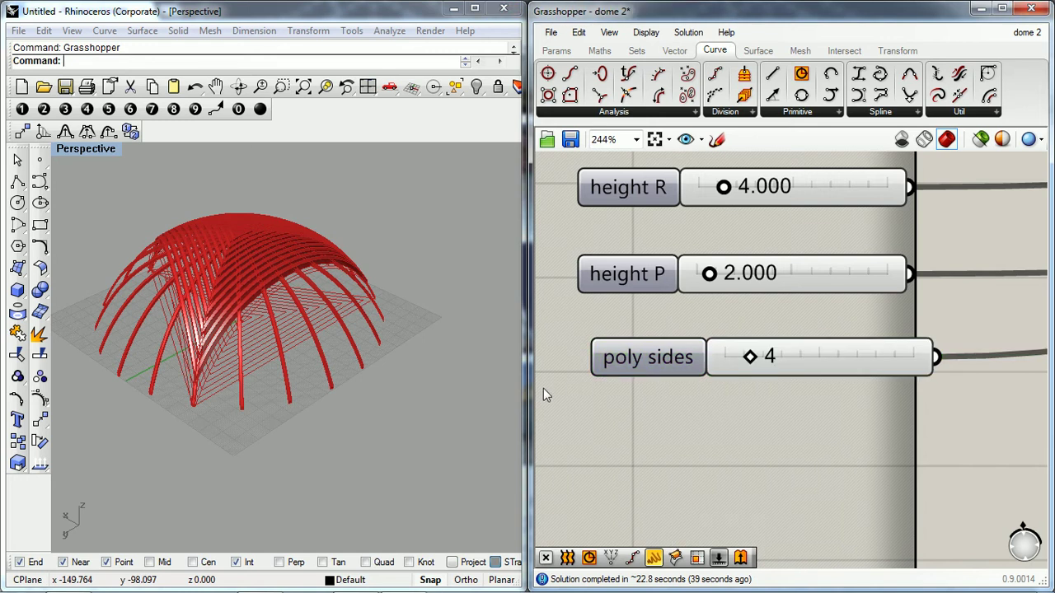
pyautogui.moveTo(278, 348); pyautogui.dragTo(405, 546, button='right')
# - Set the poly sides slider to 6 and inspect the dome's beams up close
pyautogui.moveTo(825, 451)
pyautogui.mouseDown(button='right')
pyautogui.moveTo(799, 504)
pyautogui.moveTo(807, 443)
pyautogui.mouseUp(button='right')
pyautogui.doubleClick(764, 399)
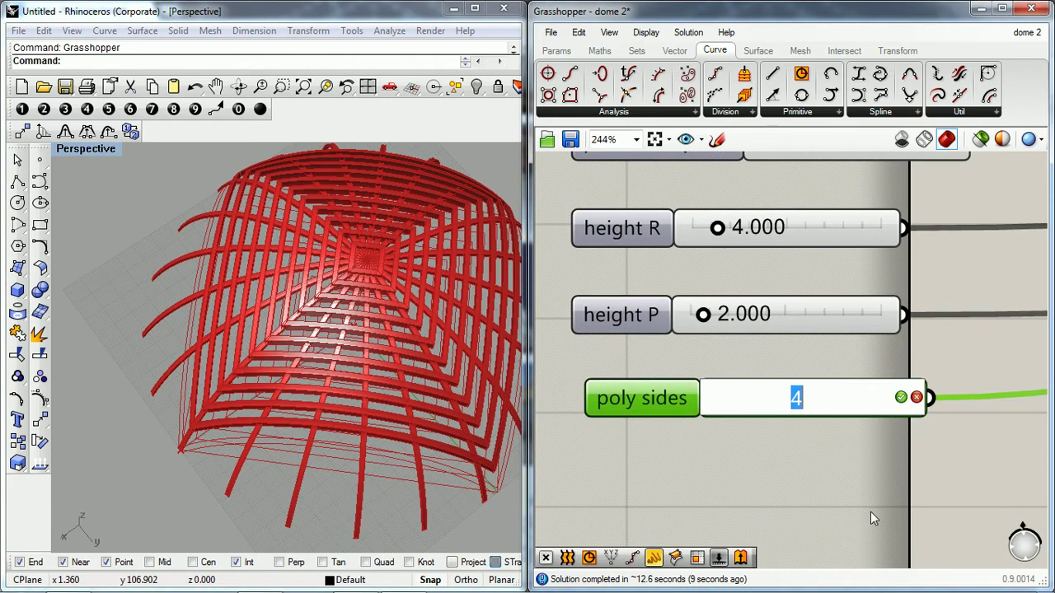
pyautogui.write('6')
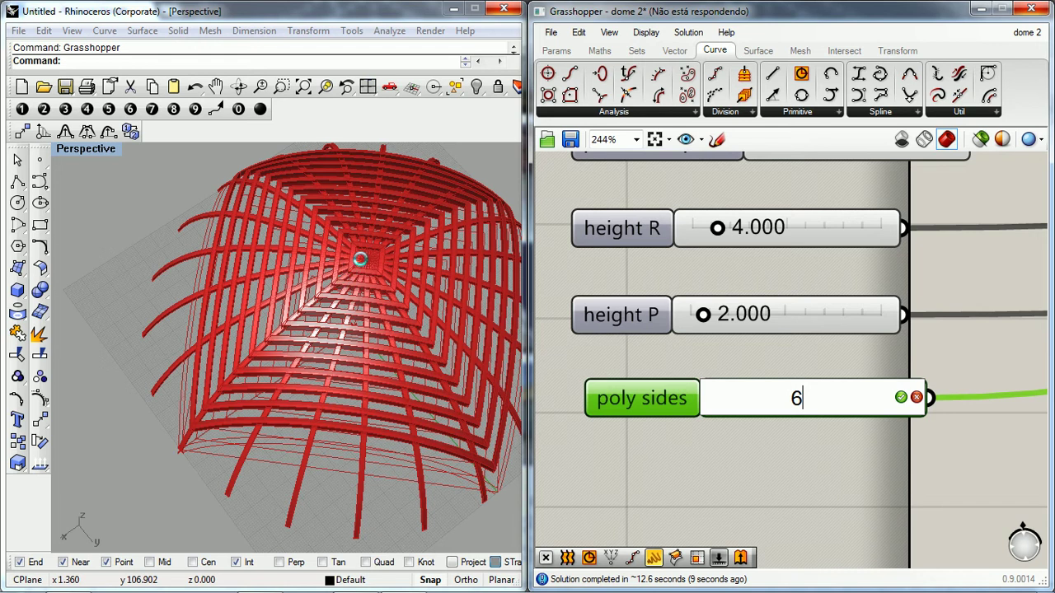
pyautogui.moveTo(350, 362)
pyautogui.mouseDown(button='right')
pyautogui.moveTo(379, 340)
pyautogui.moveTo(369, 363)
pyautogui.mouseUp(button='right')
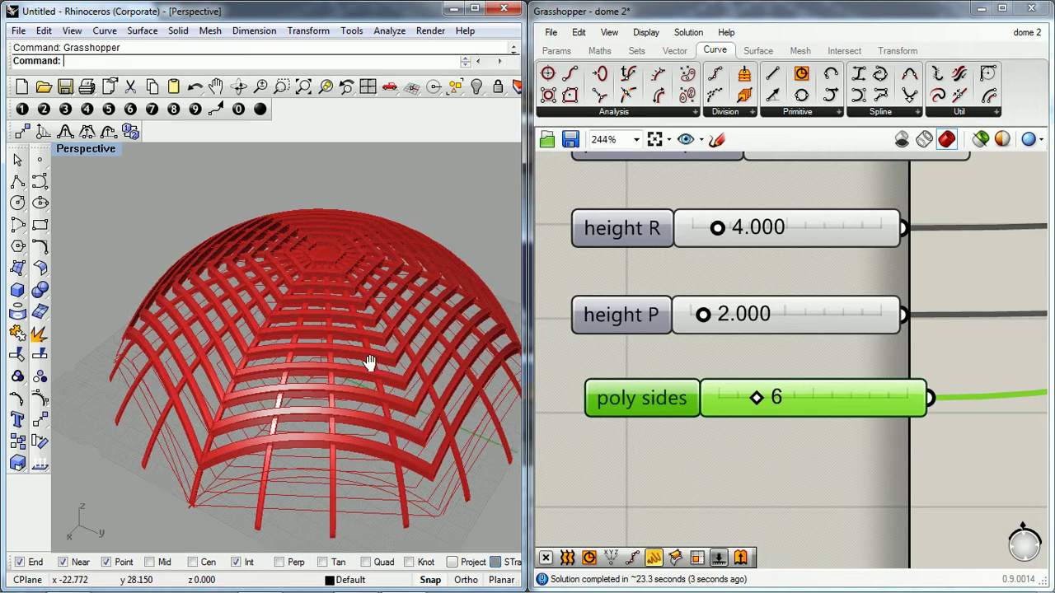
pyautogui.scroll(-3, 327, 386)
pyautogui.scroll(8, 323, 418)
pyautogui.keyDown('shift'); pyautogui.moveTo(295, 340); pyautogui.dragTo(405, 414, button='right'); pyautogui.keyUp('shift')
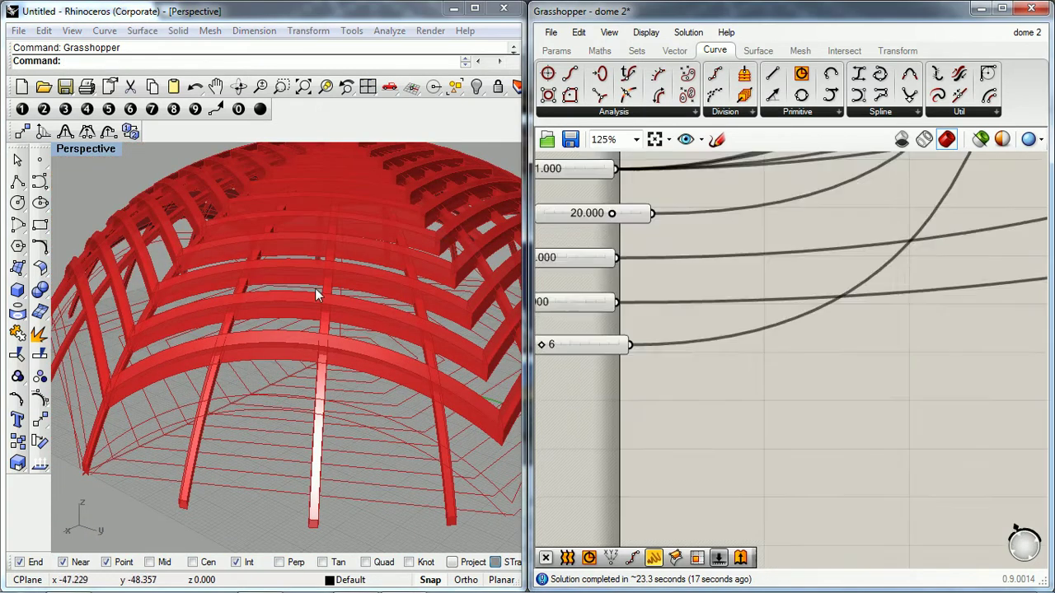
# - Set the profile midpoint slider to 35 and check the dome's shape
pyautogui.scroll(-5, 318, 306)
pyautogui.moveTo(707, 432); pyautogui.dragTo(907, 478, button='right')
pyautogui.scroll(3, 722, 282)
pyautogui.moveTo(722, 284); pyautogui.dragTo(735, 322, button='right')
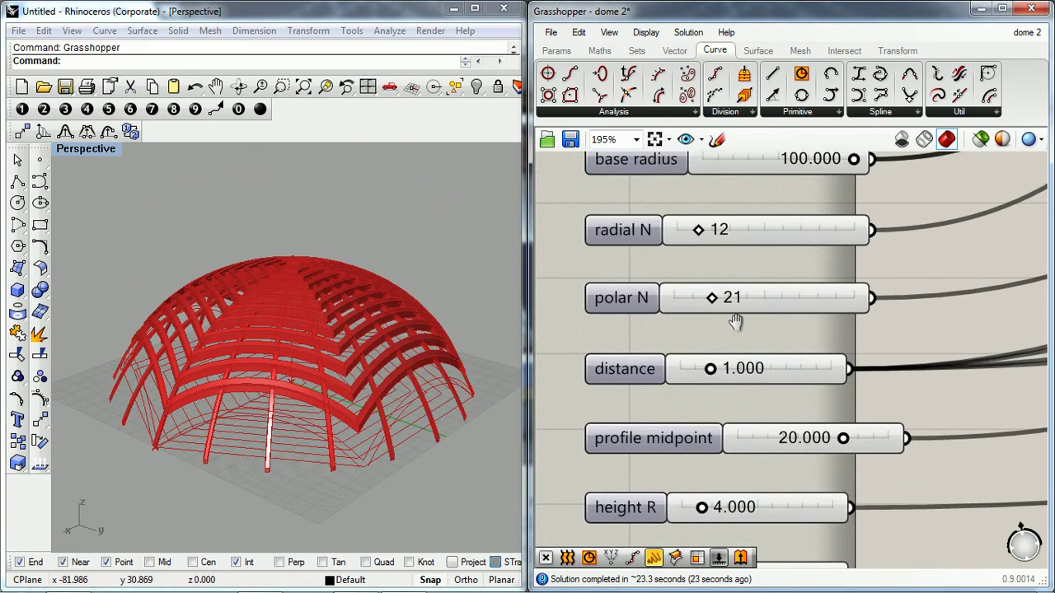
pyautogui.doubleClick(806, 443)
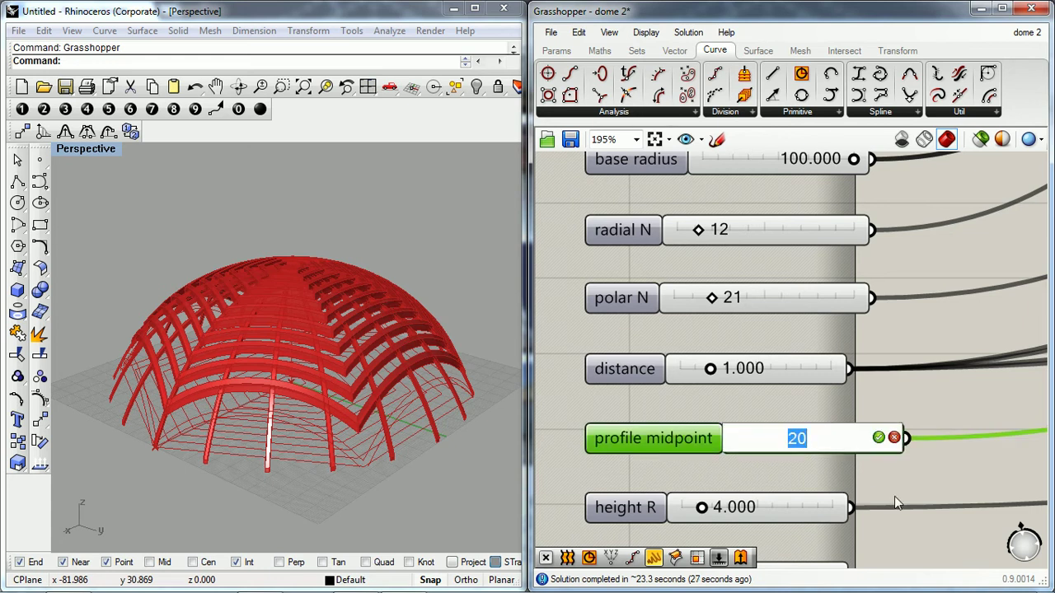
pyautogui.write('35')
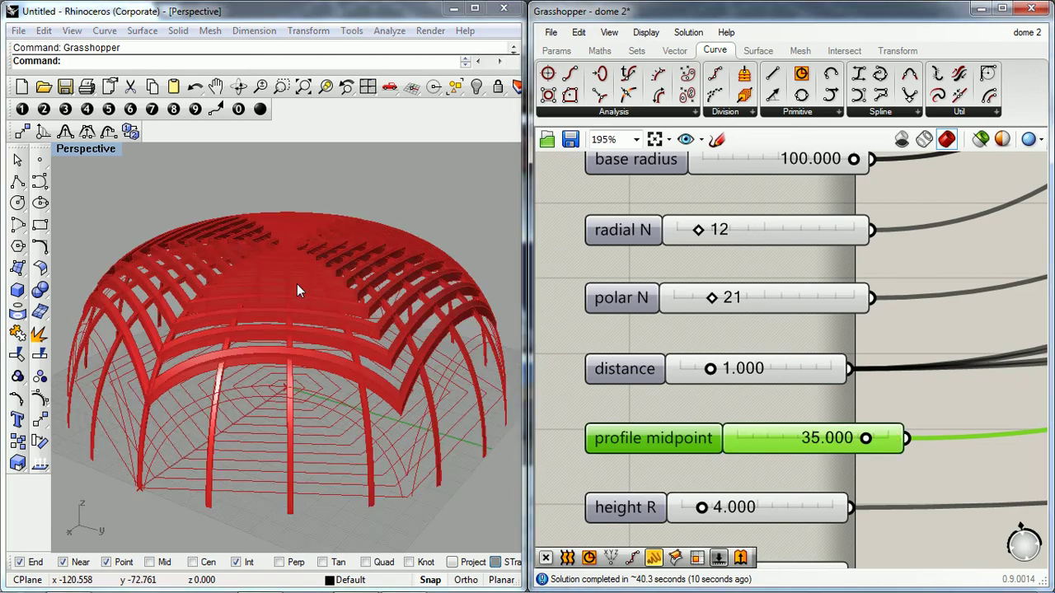
pyautogui.moveTo(294, 279); pyautogui.dragTo(486, 400, button='right')
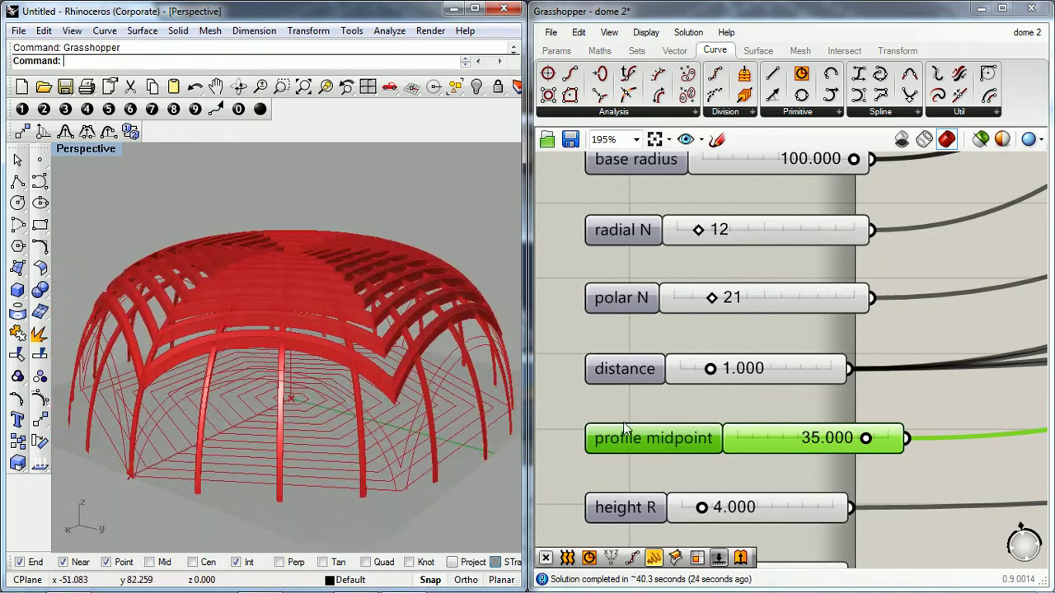
# - Set the profile midpoint slider to -10 and check the structure from several angles
pyautogui.doubleClick(814, 439)
pyautogui.write('-10')
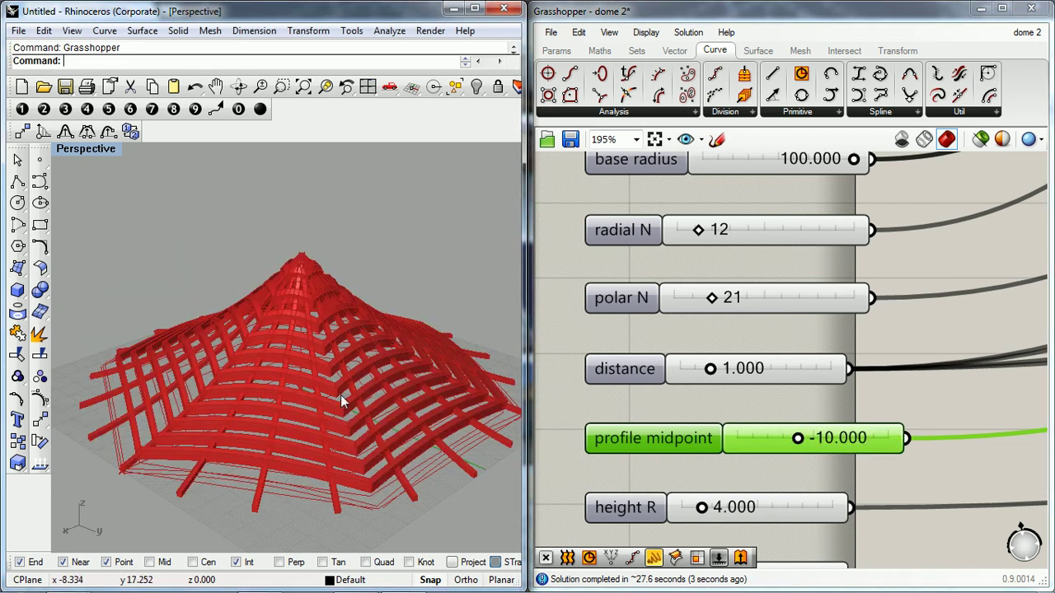
pyautogui.moveTo(362, 354); pyautogui.dragTo(303, 319, button='right')
pyautogui.moveTo(253, 355); pyautogui.dragTo(389, 404, button='right')
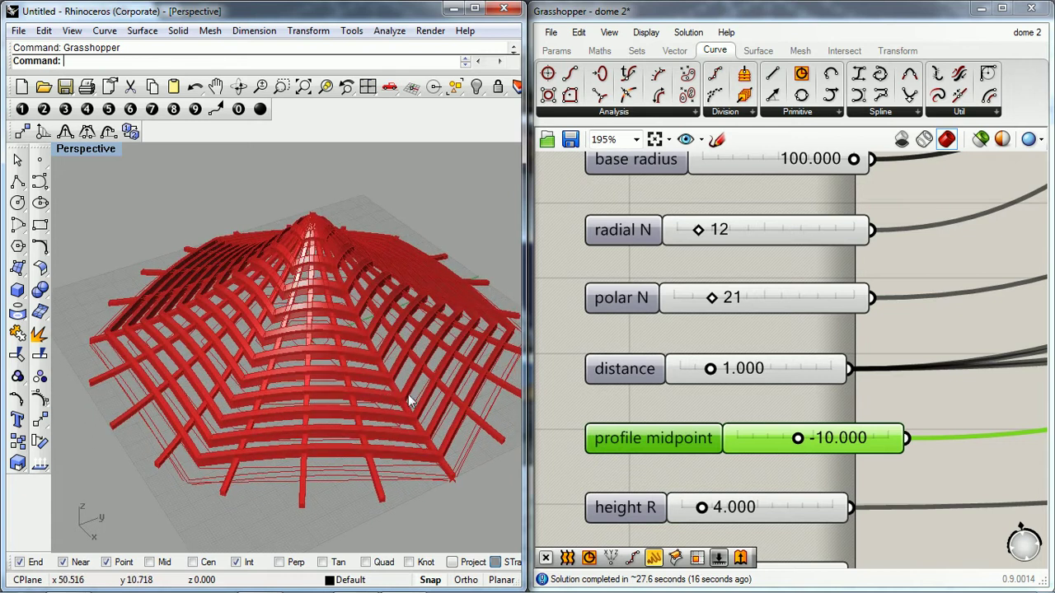
# - Set the profile midpoint slider to 20 and view the dome from the side
pyautogui.doubleClick(833, 441)
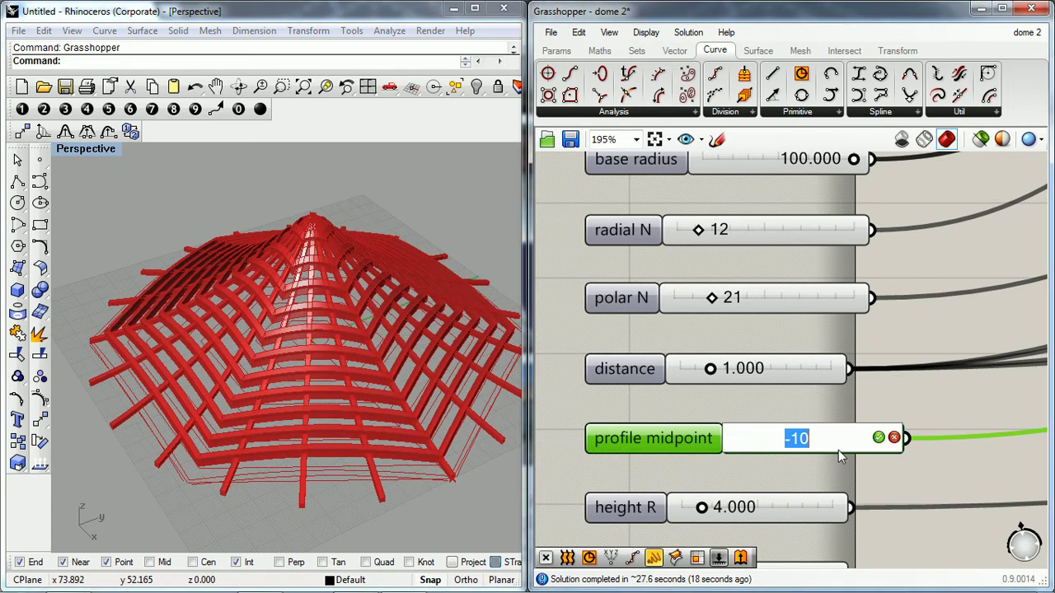
pyautogui.write('20')
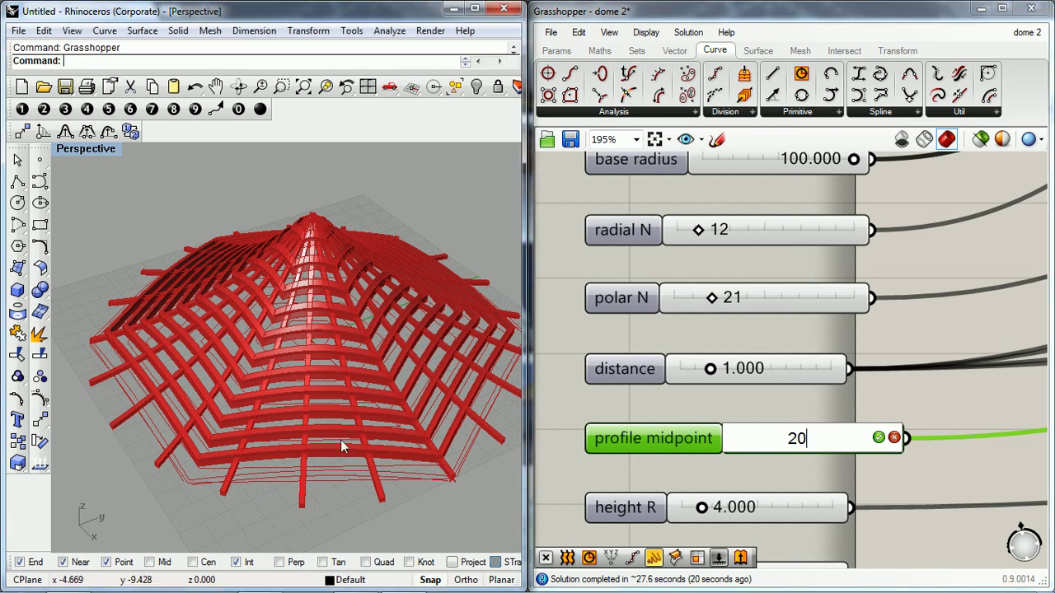
pyautogui.press('Return')
pyautogui.moveTo(317, 414); pyautogui.dragTo(412, 350, button='right')
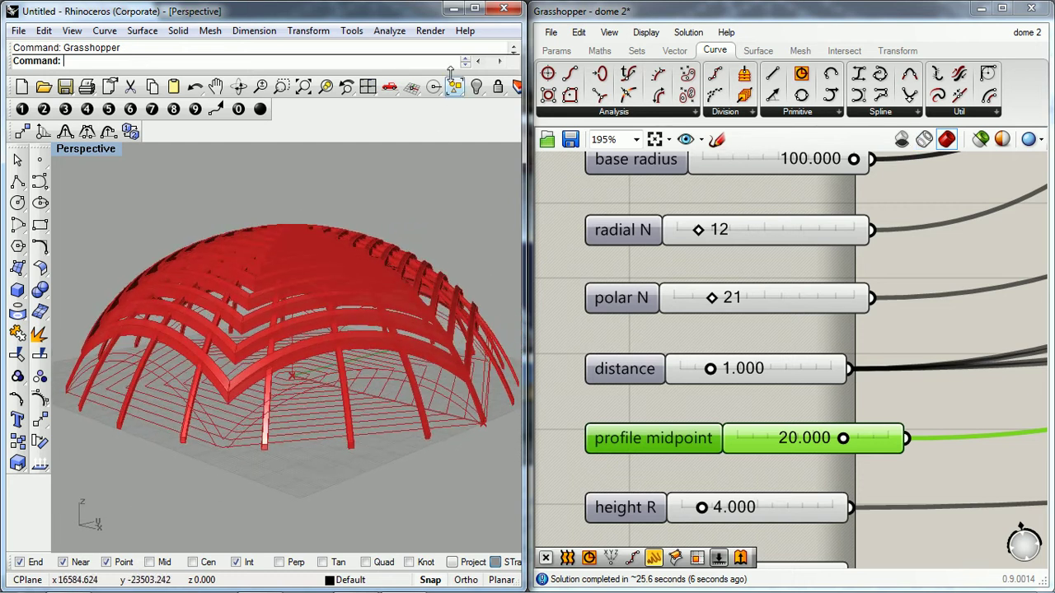
# - Examine the six-sided dome from inside, above and the side in a maximized Perspective view
pyautogui.click(474, 8)
pyautogui.click(980, 10)
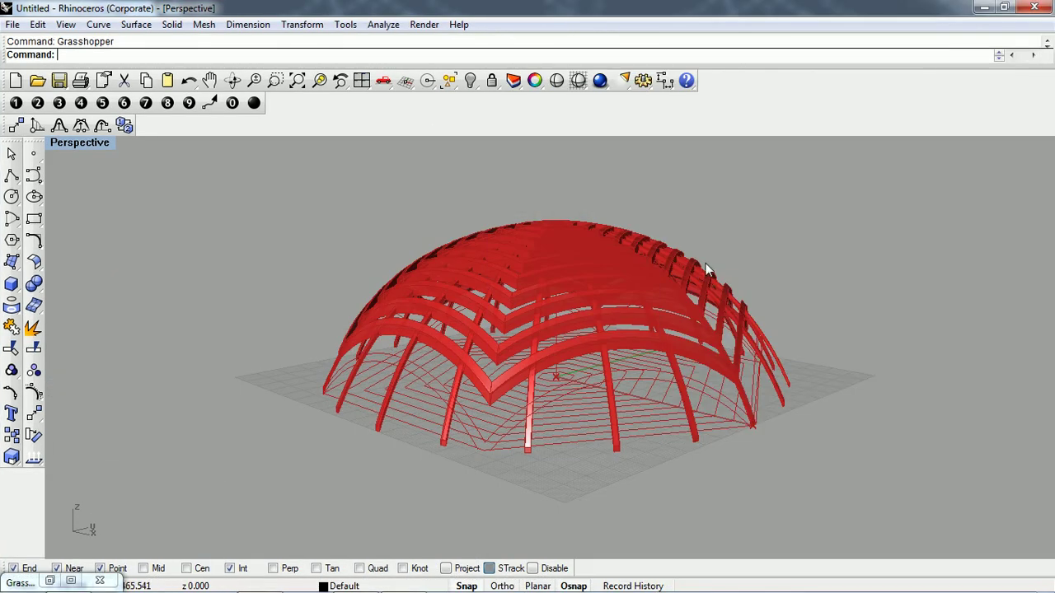
pyautogui.moveTo(548, 257); pyautogui.dragTo(528, 380, button='right')
pyautogui.scroll(5, 528, 380)
pyautogui.moveTo(513, 418); pyautogui.dragTo(559, 334, button='right')
pyautogui.scroll(8, 558, 334)
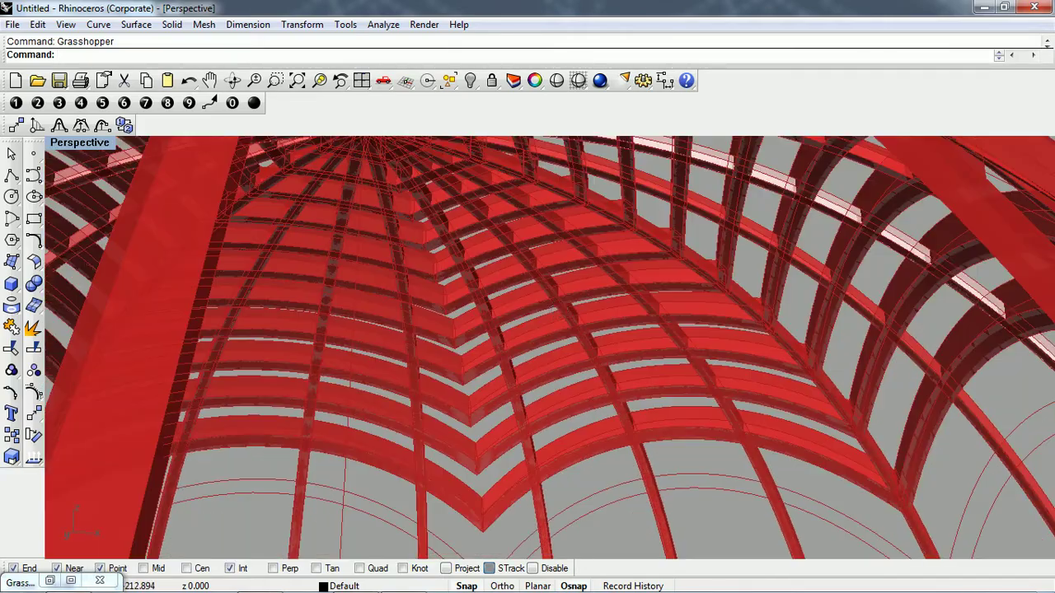
pyautogui.scroll(-4, 556, 314)
pyautogui.scroll(4, 577, 321)
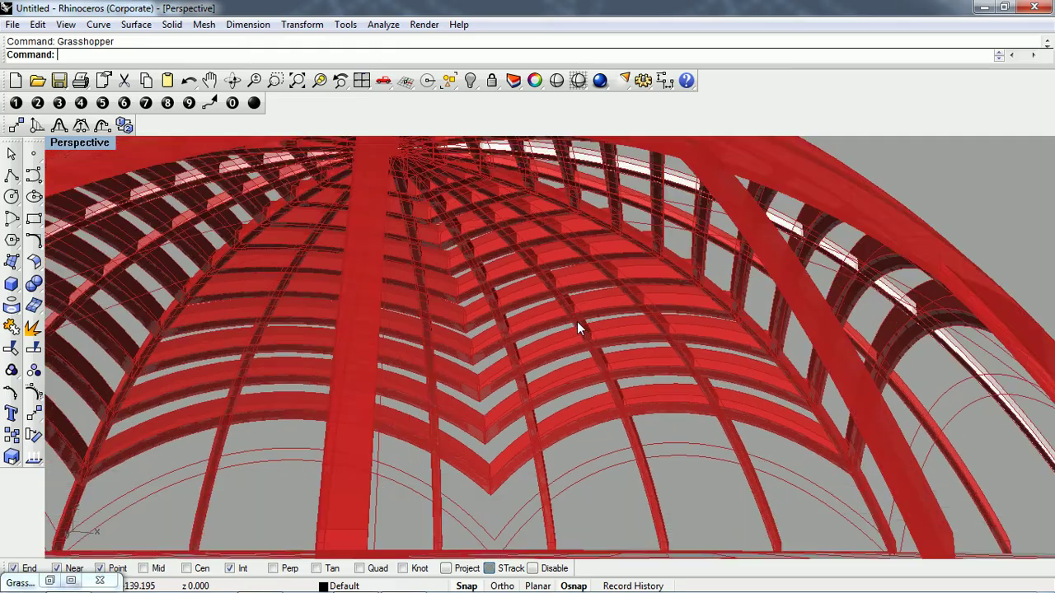
pyautogui.scroll(-3, 574, 322)
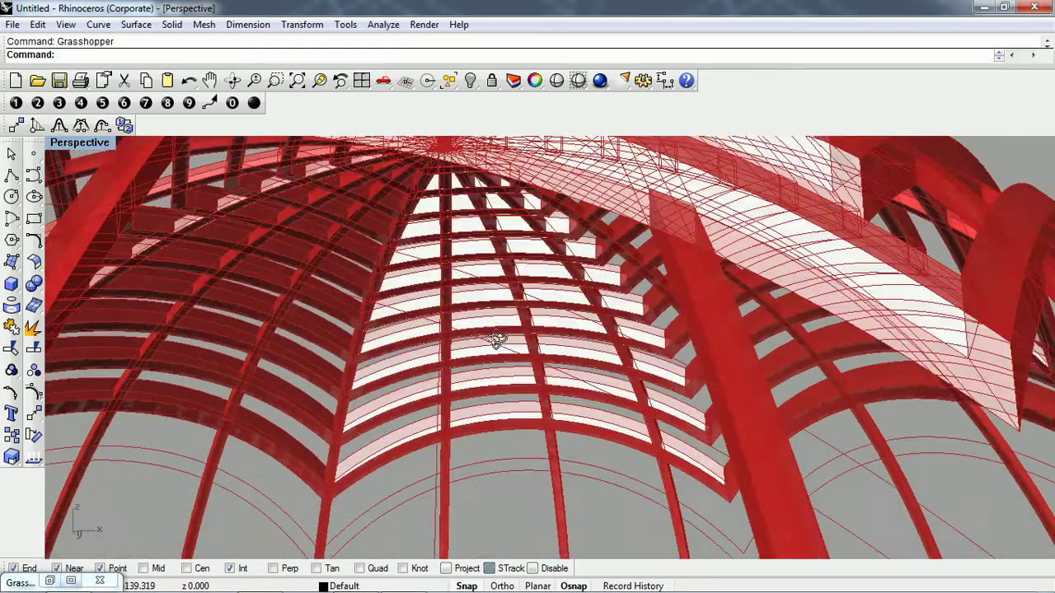
pyautogui.scroll(-3, 543, 379)
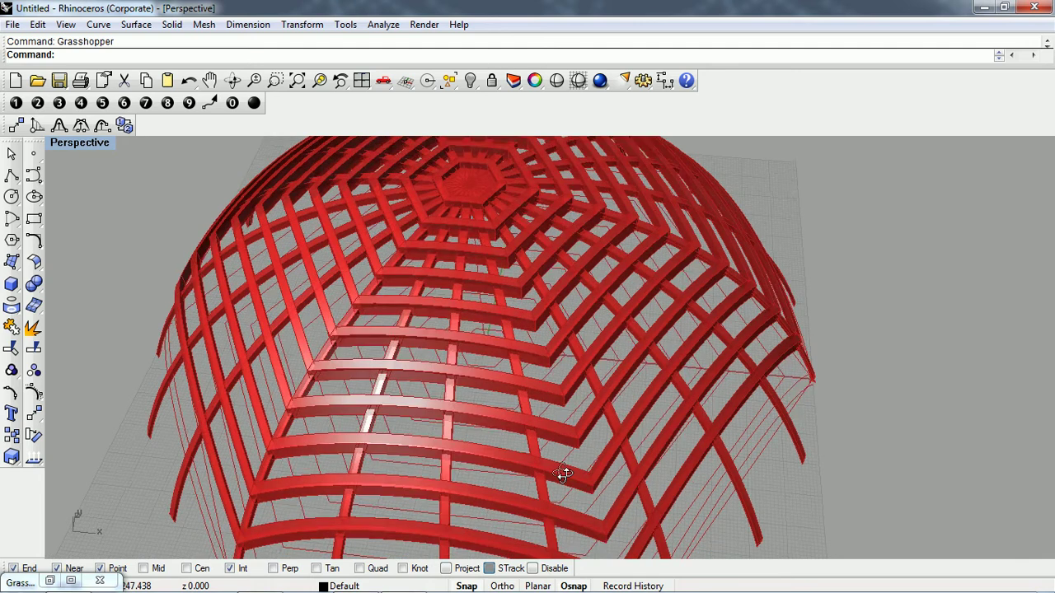
pyautogui.scroll(-4, 626, 412)
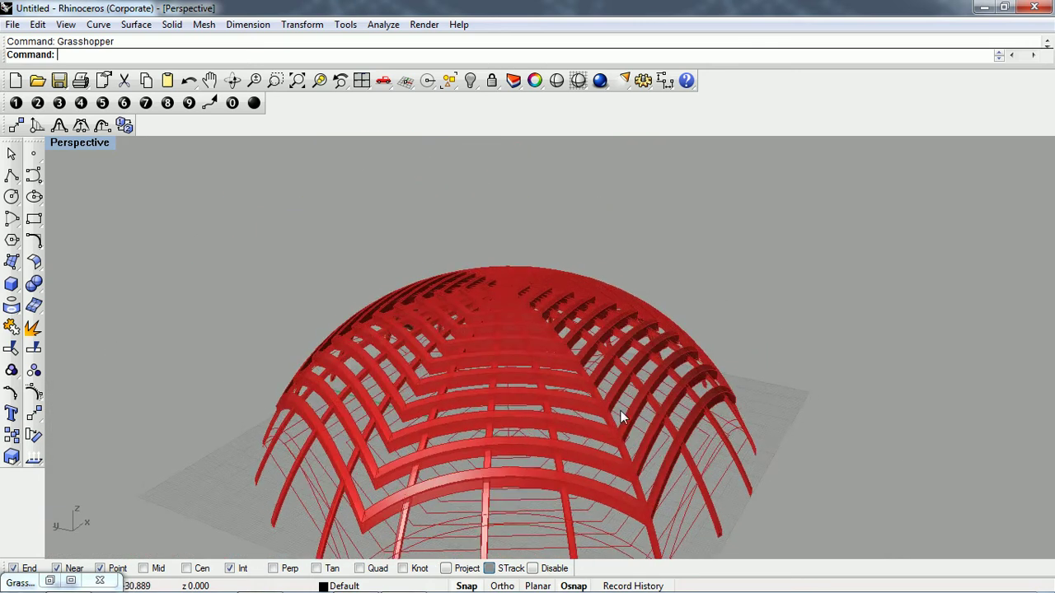